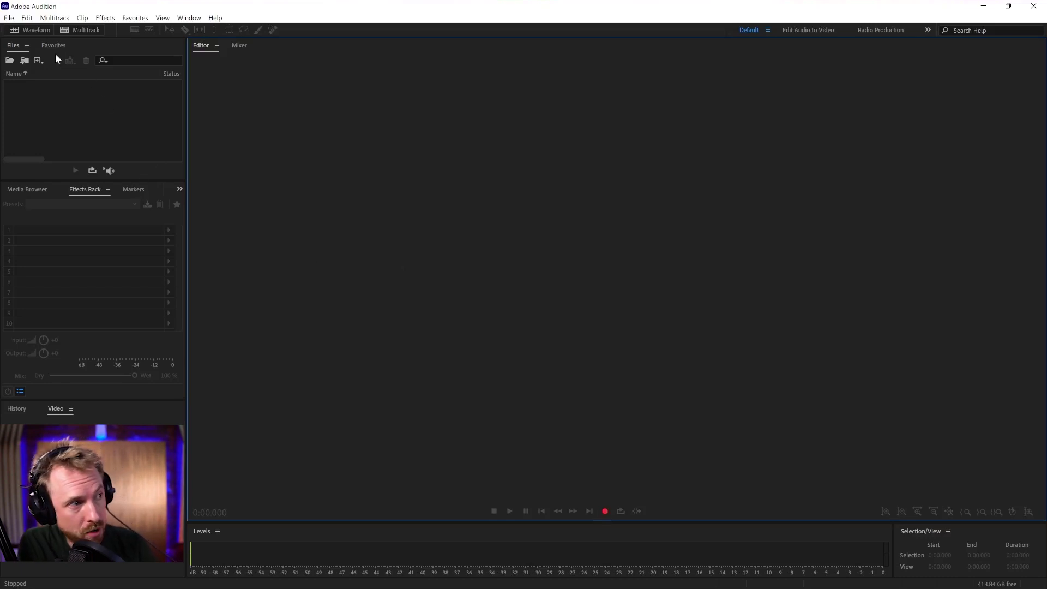
Step: Check the audio hardware and channel mapping preferences
left_click(27, 18)
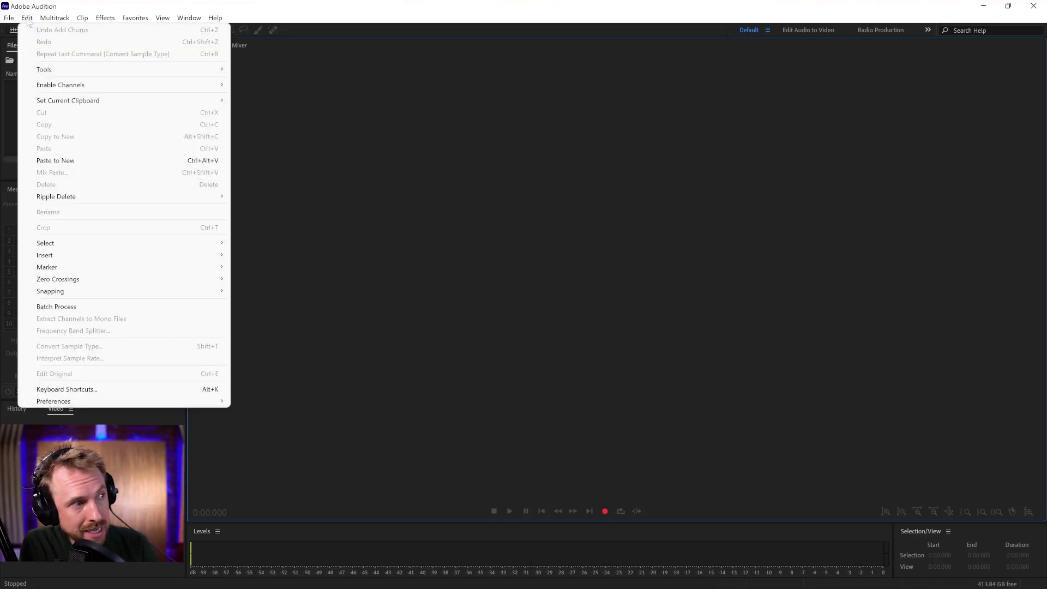
mouse_move(153, 405)
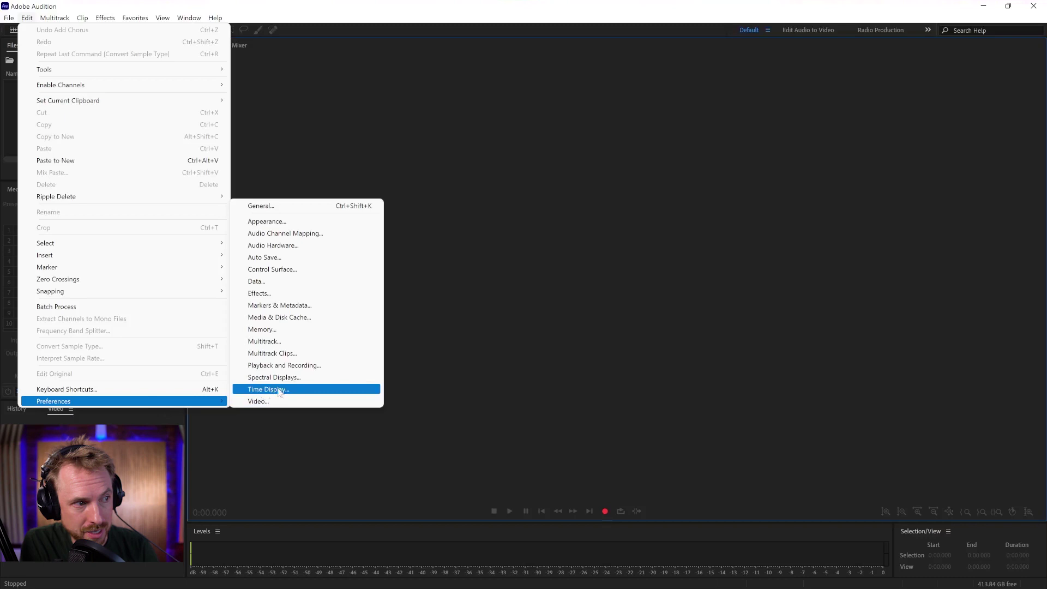
left_click(318, 246)
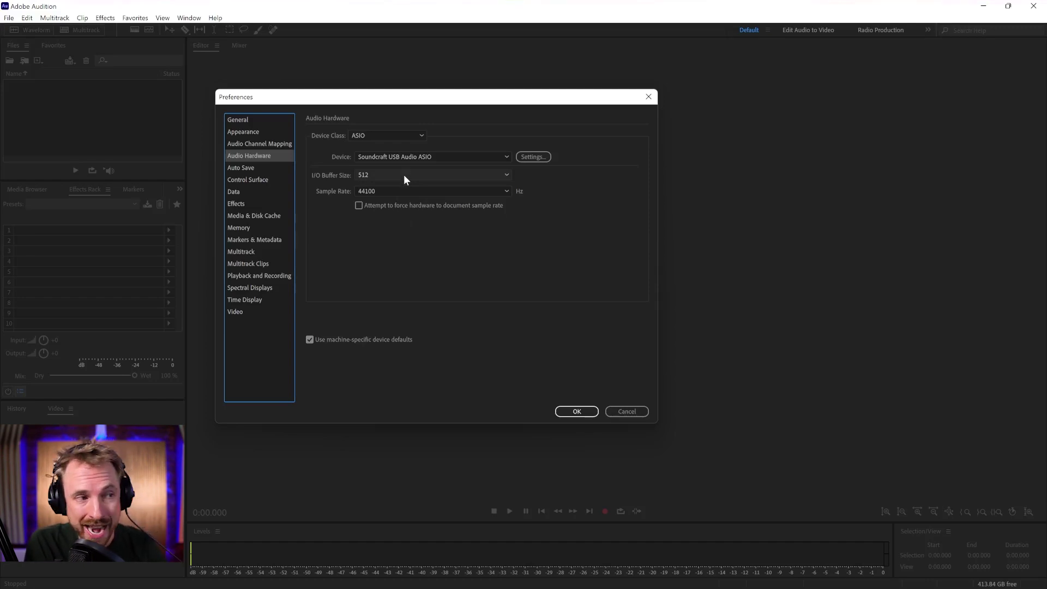
left_click(274, 144)
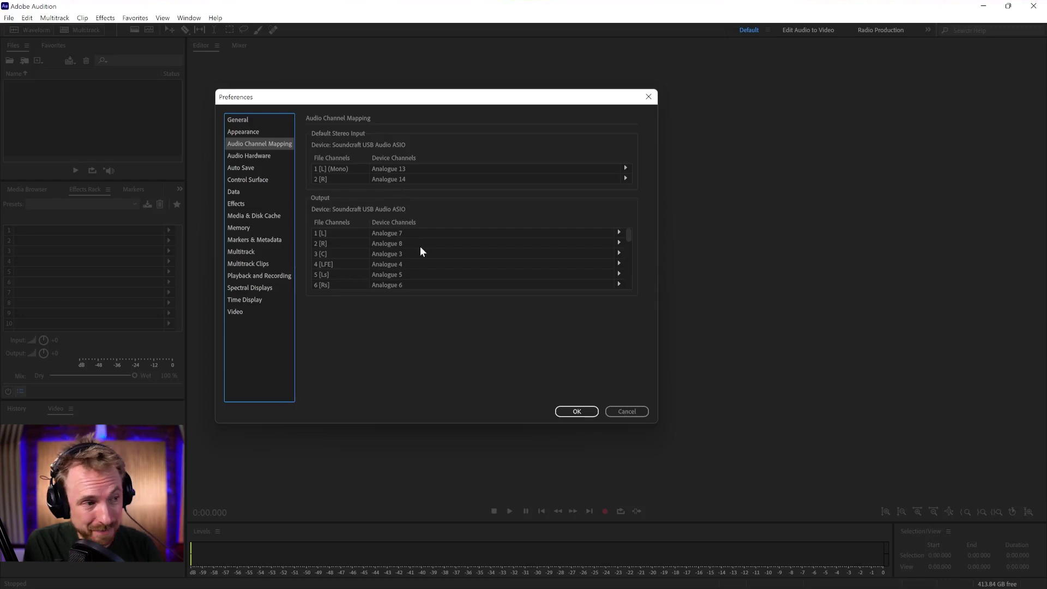
left_click(593, 413)
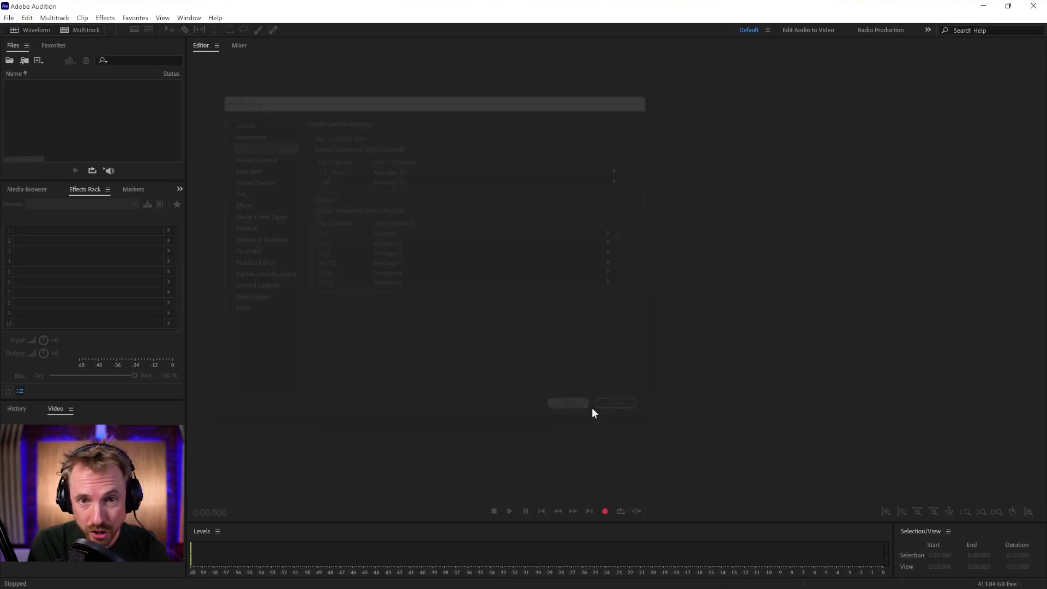
Step: Start recording a new mono audio file named Mike
left_click(605, 512)
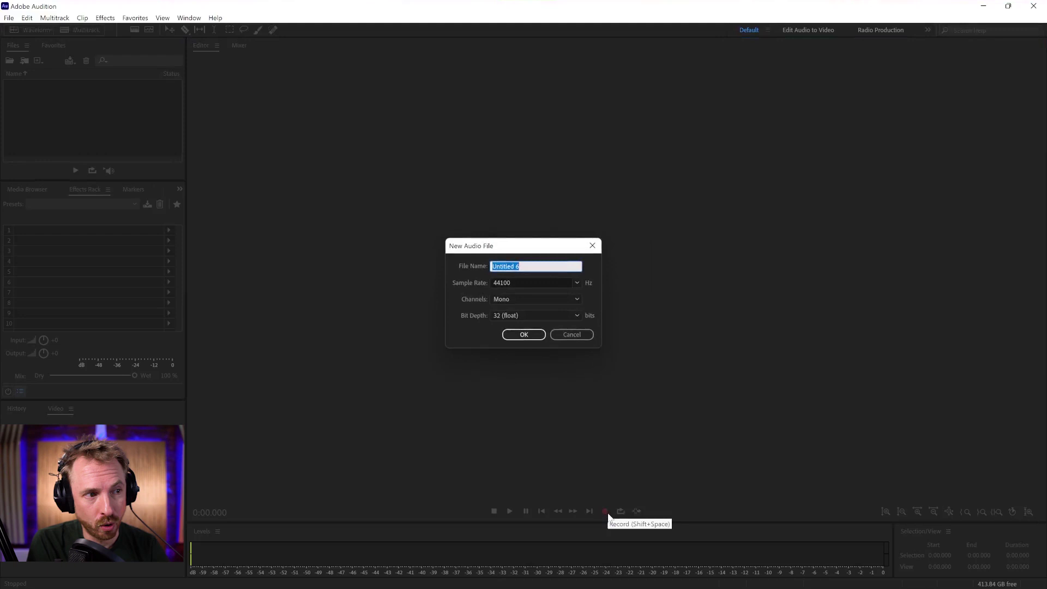
type("Mike")
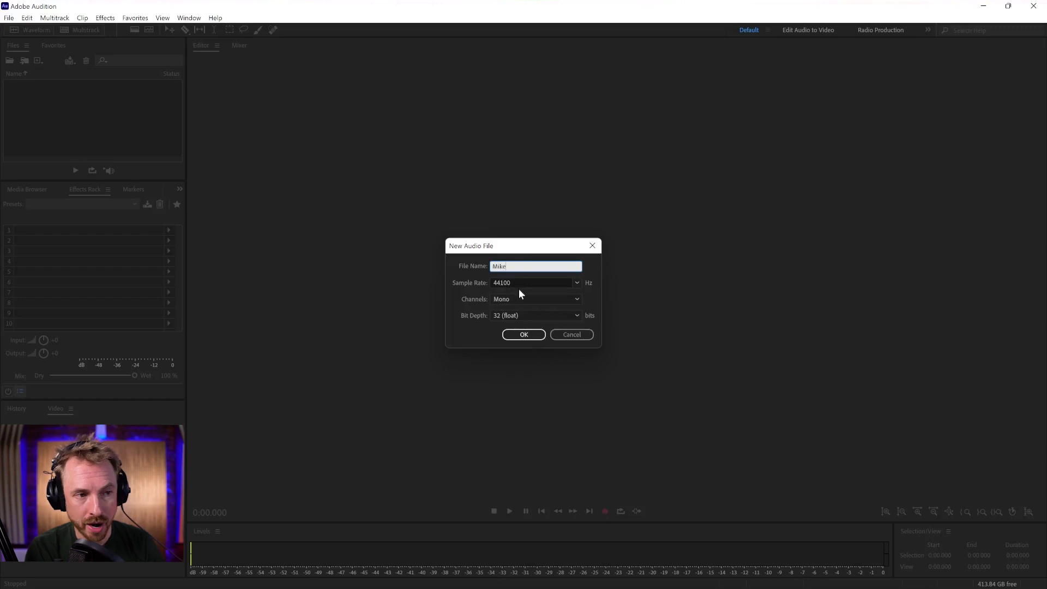
left_click(521, 332)
key("shift+space")
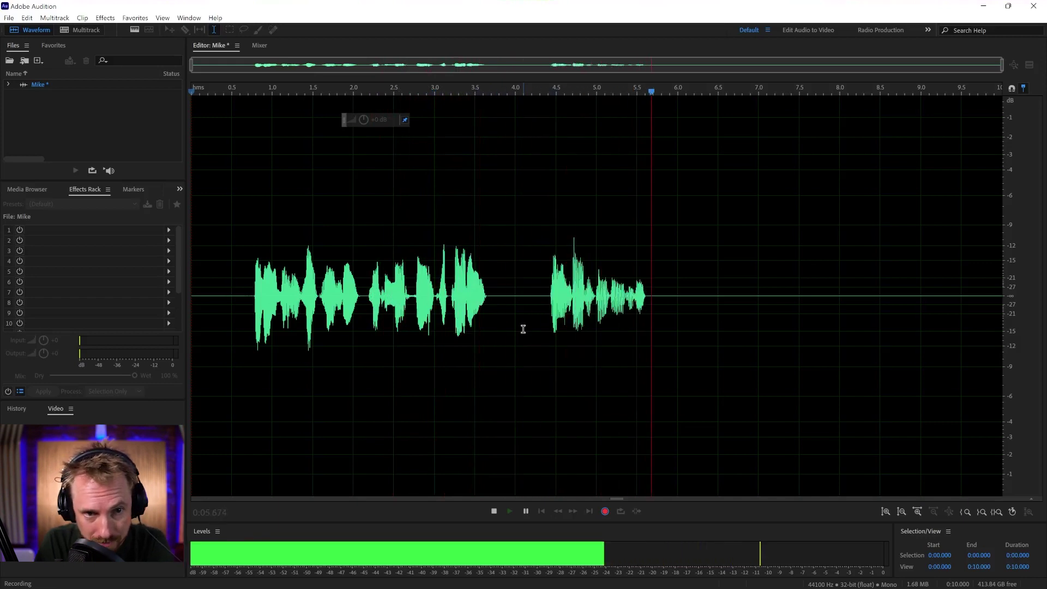
Step: Stop recording and delete the stray sound at the end so the clip ends at 6.298 seconds
left_click(494, 512)
left_click(589, 360)
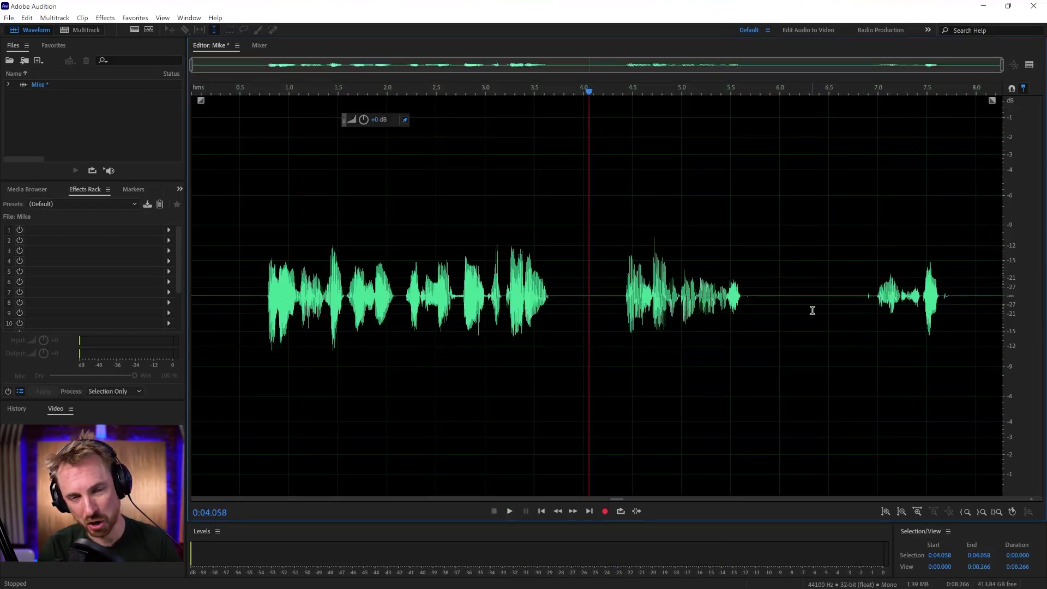
left_click_drag(809, 308, 1013, 305)
key("space")
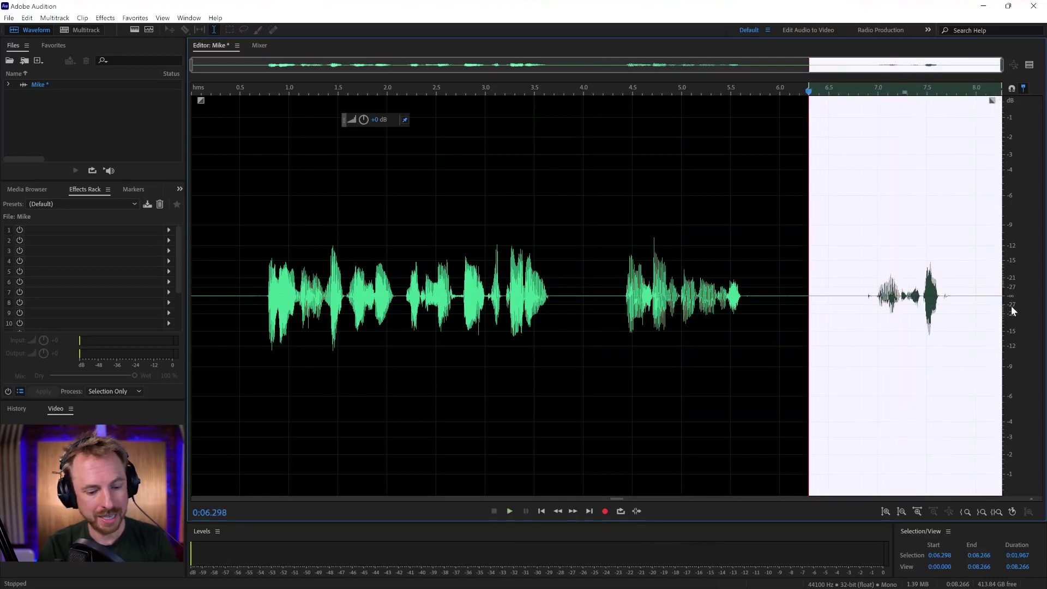
key("Delete")
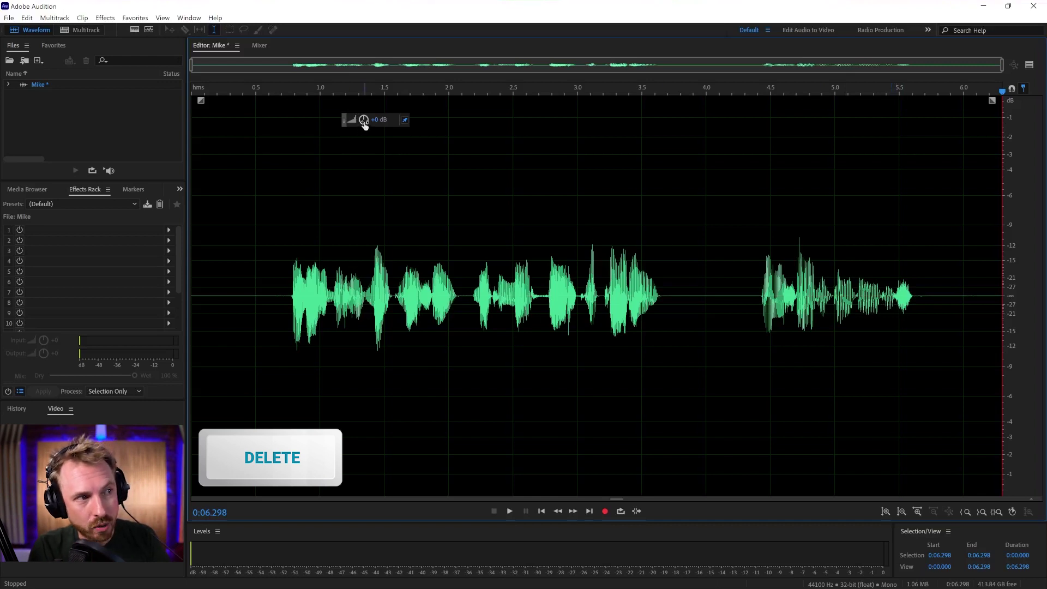
Step: Raise the Mike clip's volume by about 3 dB and play it back
left_click_drag(365, 122, 404, 114)
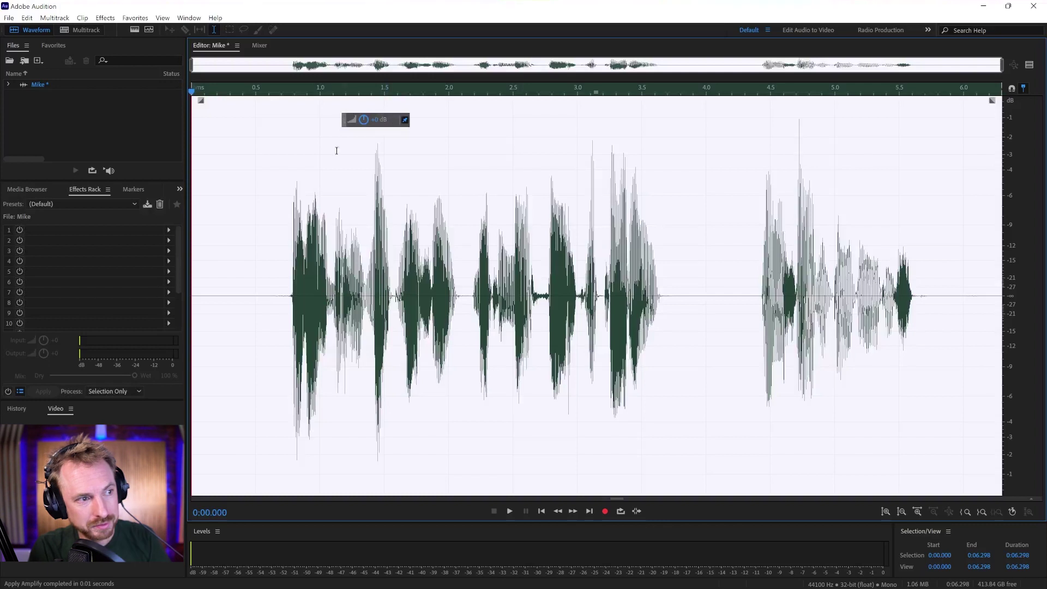
left_click(291, 202)
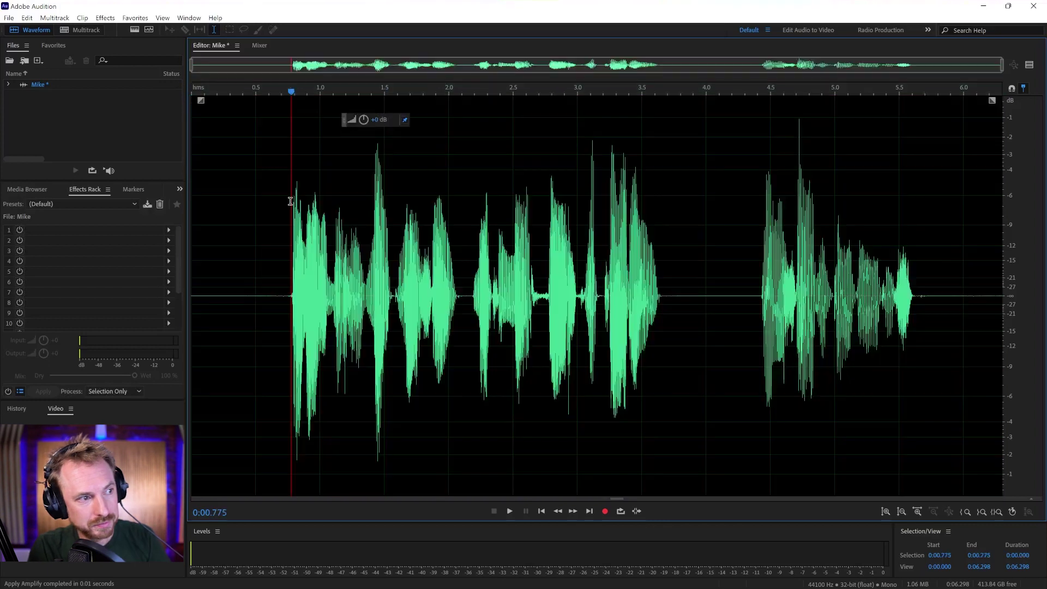
key("space")
key("space")
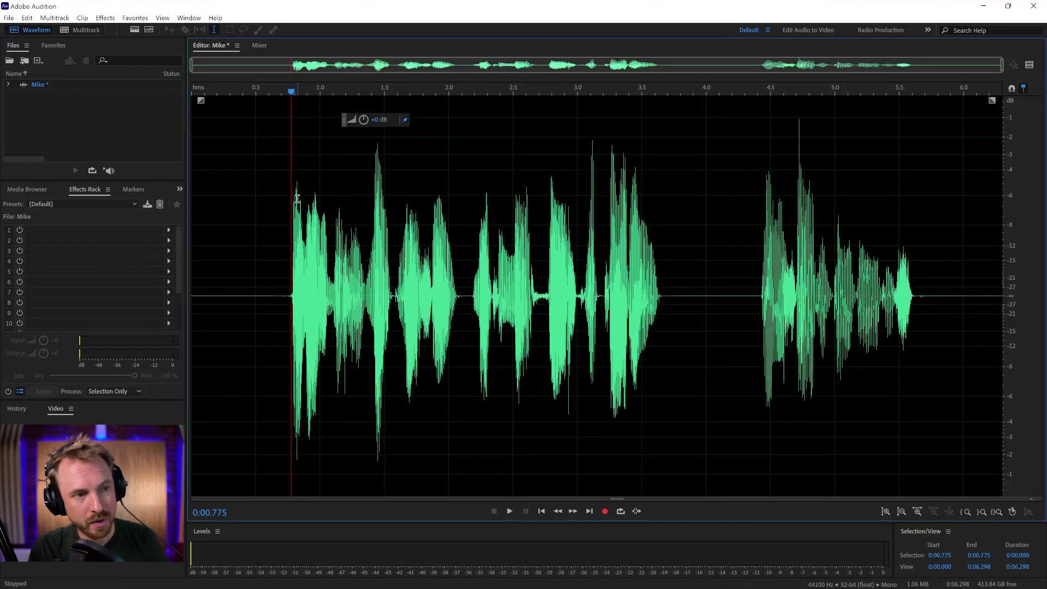
key("ctrl+a")
left_click(270, 201)
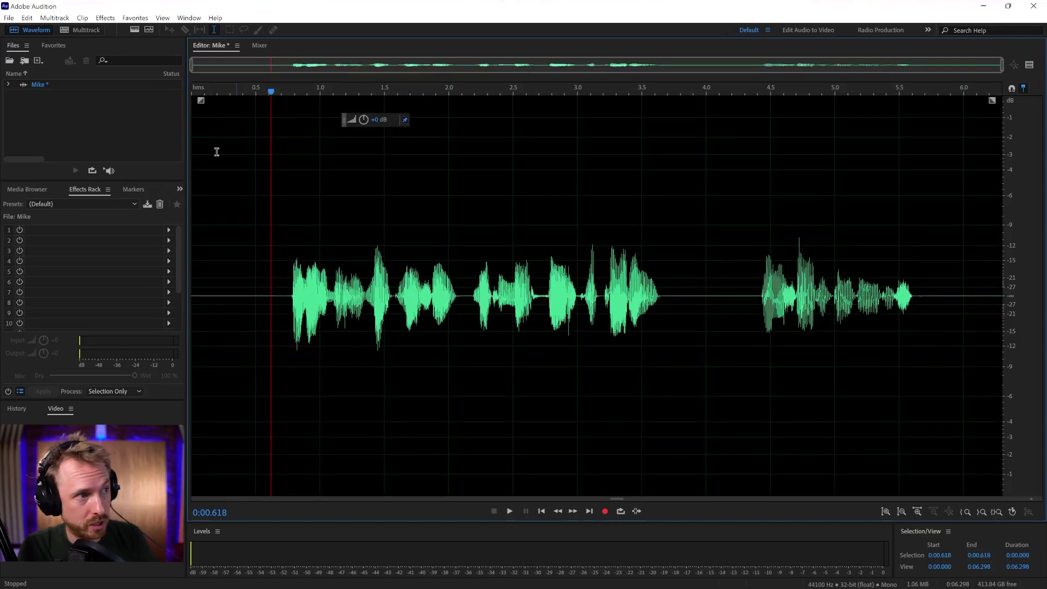
Step: Normalize the whole recording to -3 dB using Favorites
left_click(140, 19)
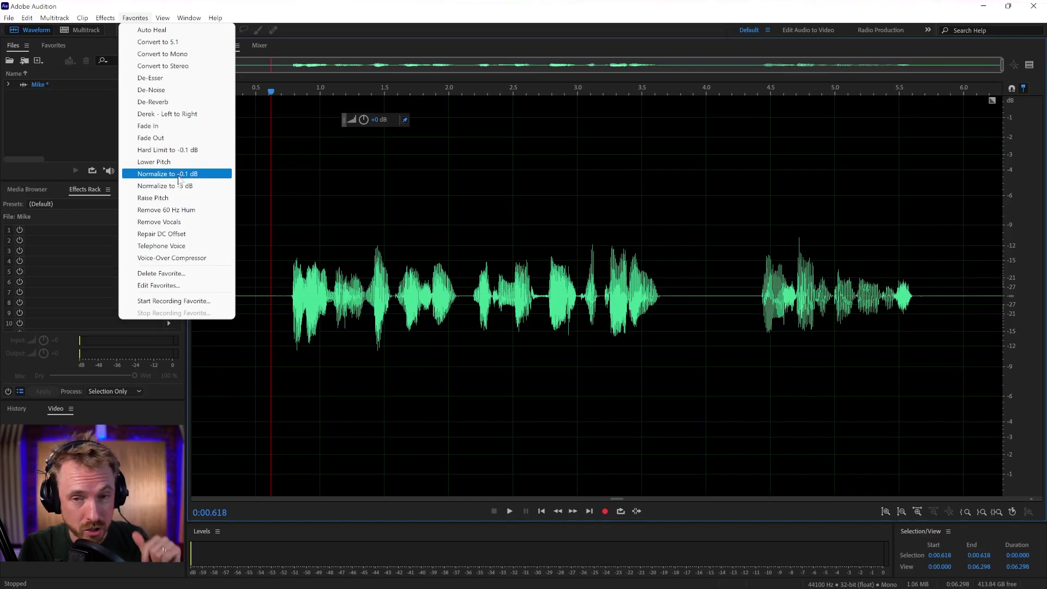
left_click(176, 186)
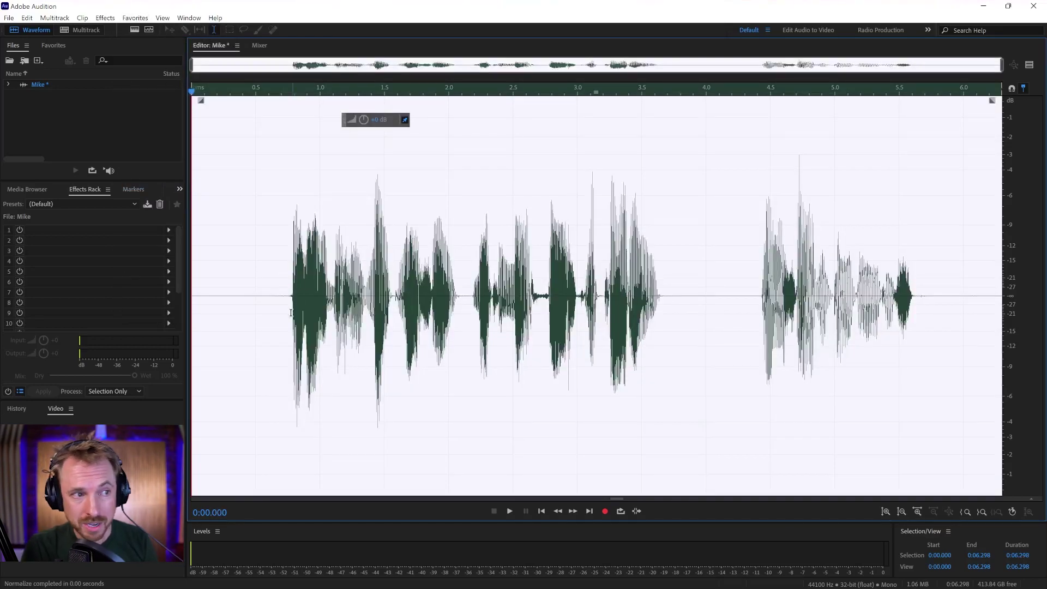
left_click(264, 305)
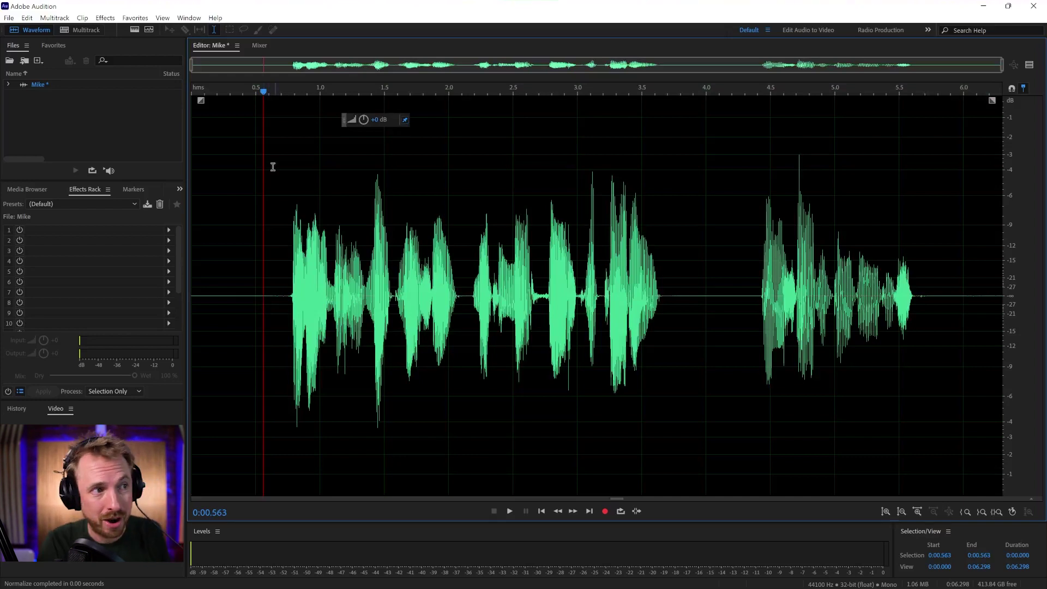
Step: Amplify the recording further and play it back to check the level
left_click_drag(363, 119, 298, 150)
left_click(281, 149)
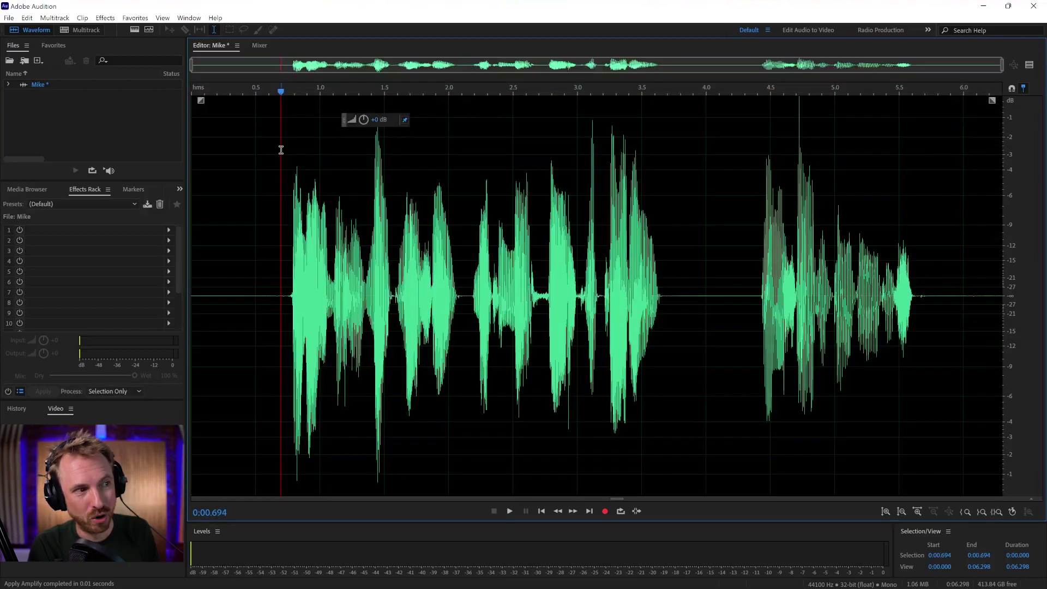
key("space")
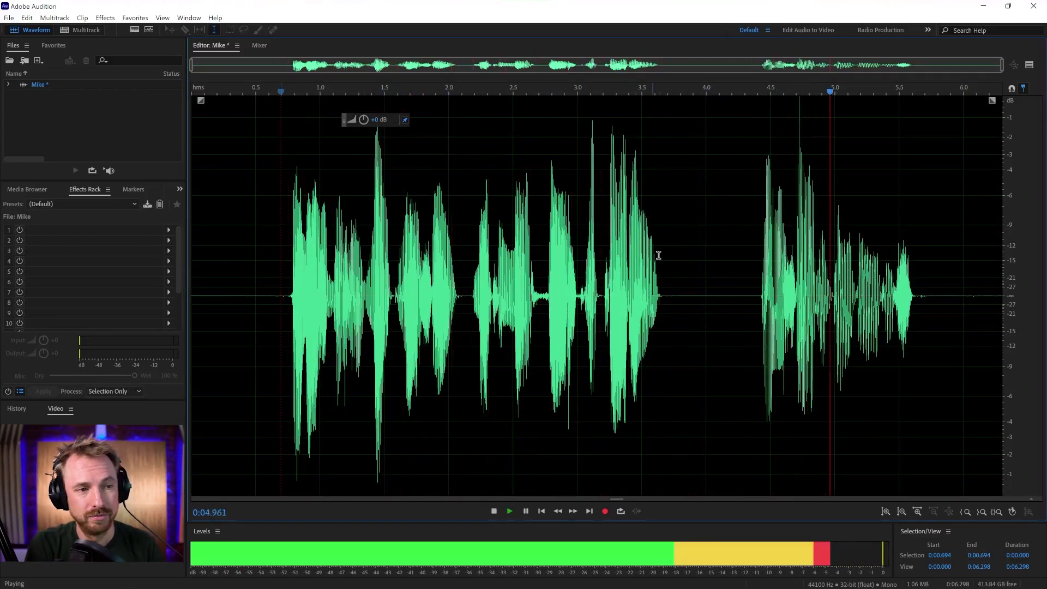
key("space")
Step: Delete the 3.701–4.354 s pause between the two phrases
left_click(669, 299)
left_click_drag(692, 305, 751, 306)
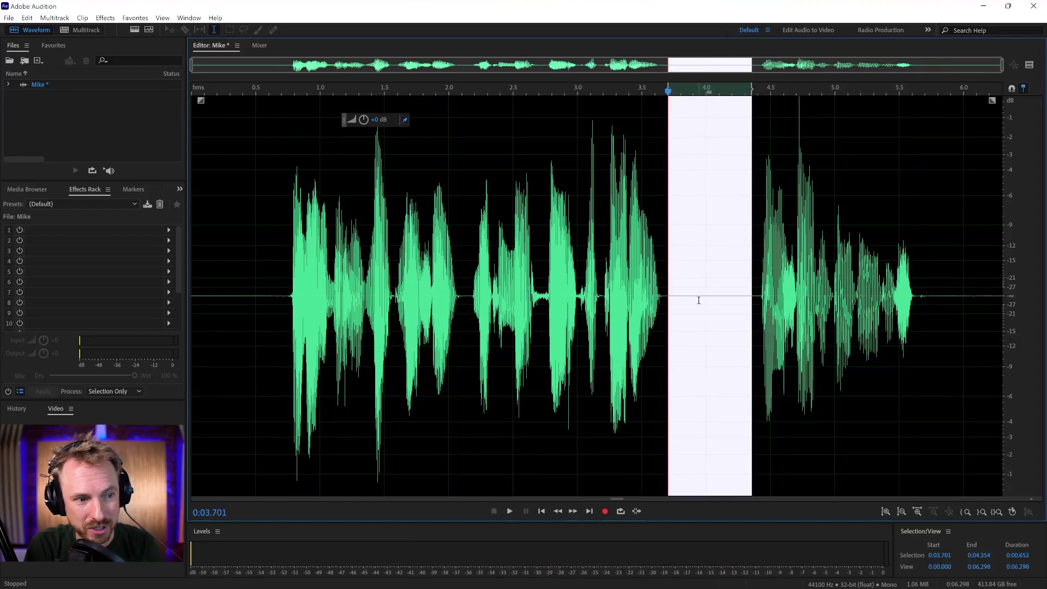
key("Delete")
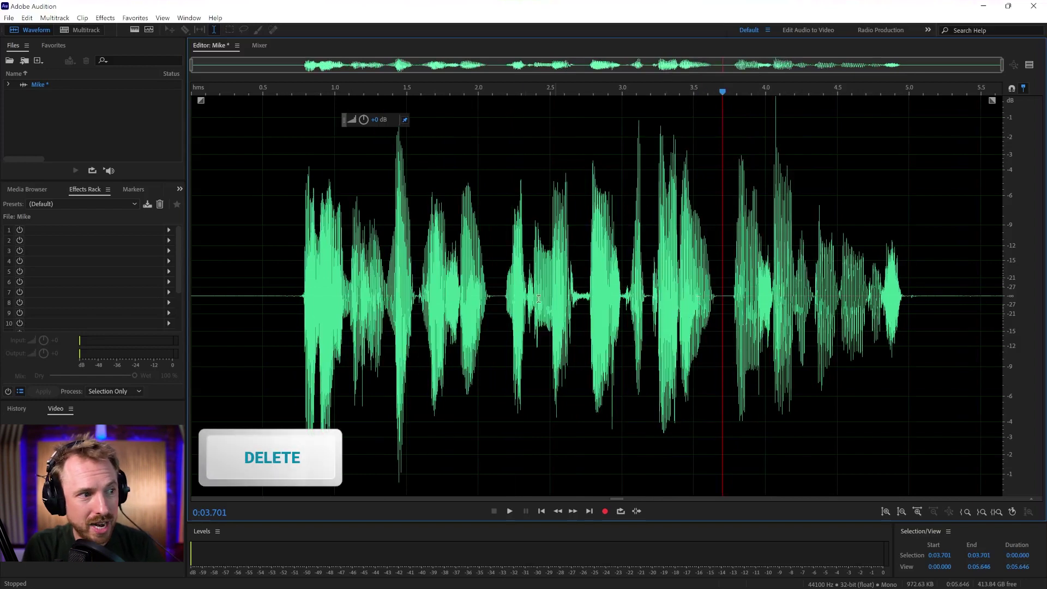
Step: Crop the clip to just the spoken part, leaving 4.298 seconds
left_click_drag(294, 297, 912, 292)
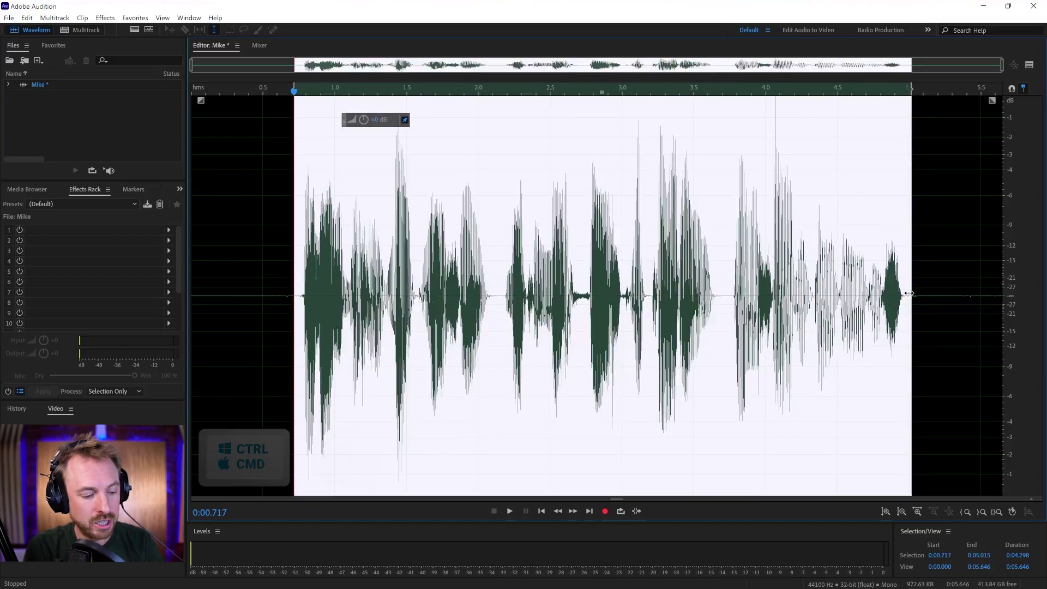
key("ctrl+t")
key("ctrl+t")
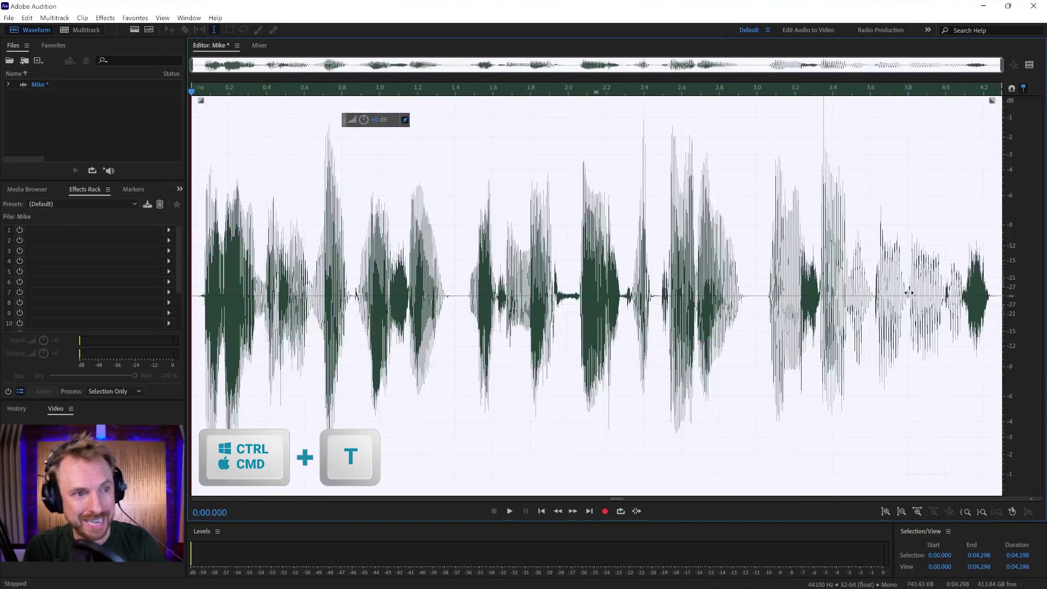
left_click(196, 272)
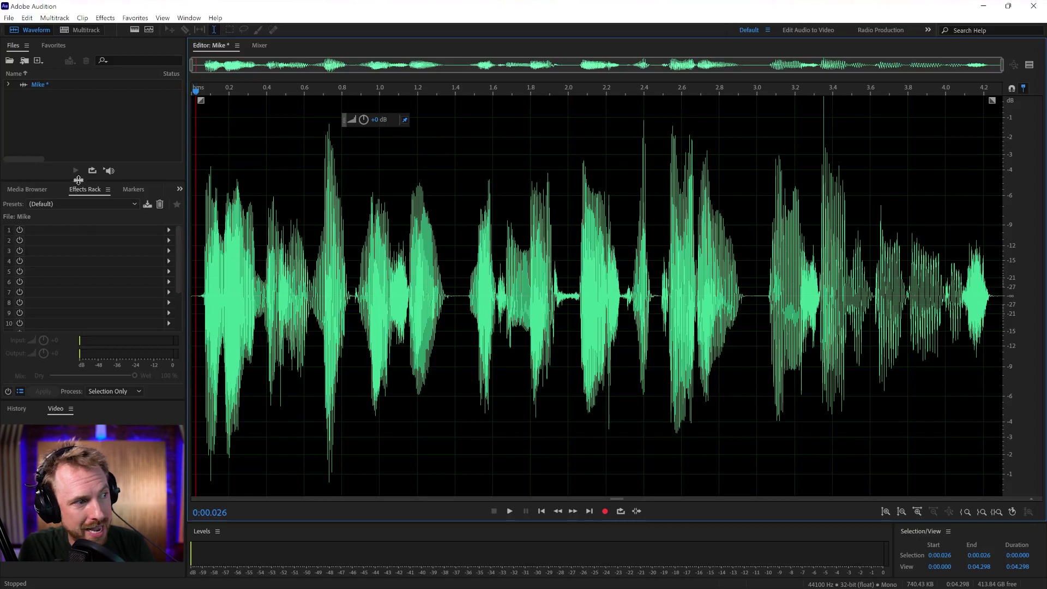
Step: Reset the Effects Rack to the empty Default preset
left_click(168, 230)
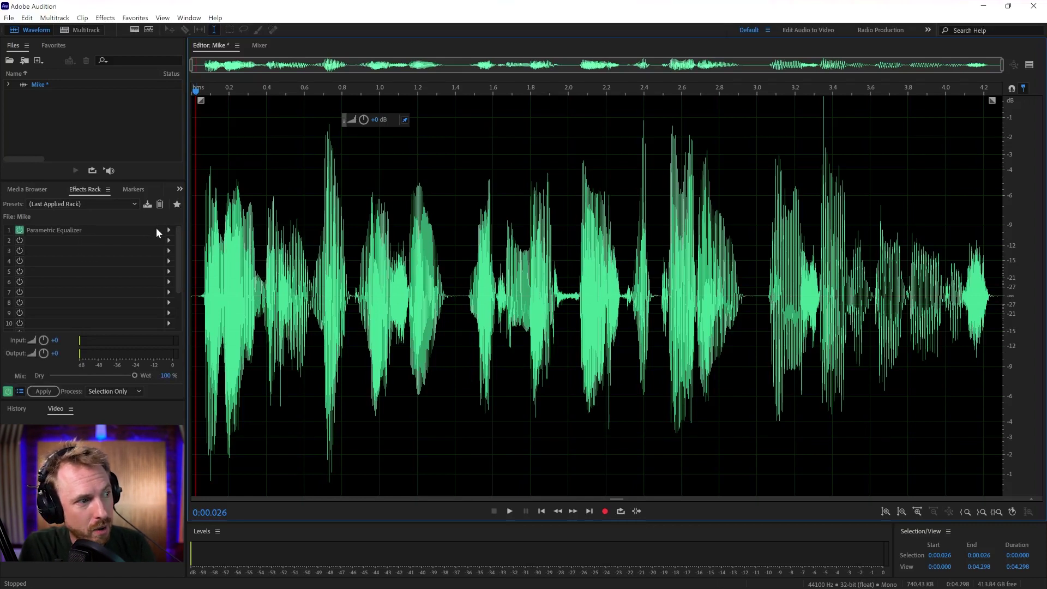
left_click(102, 204)
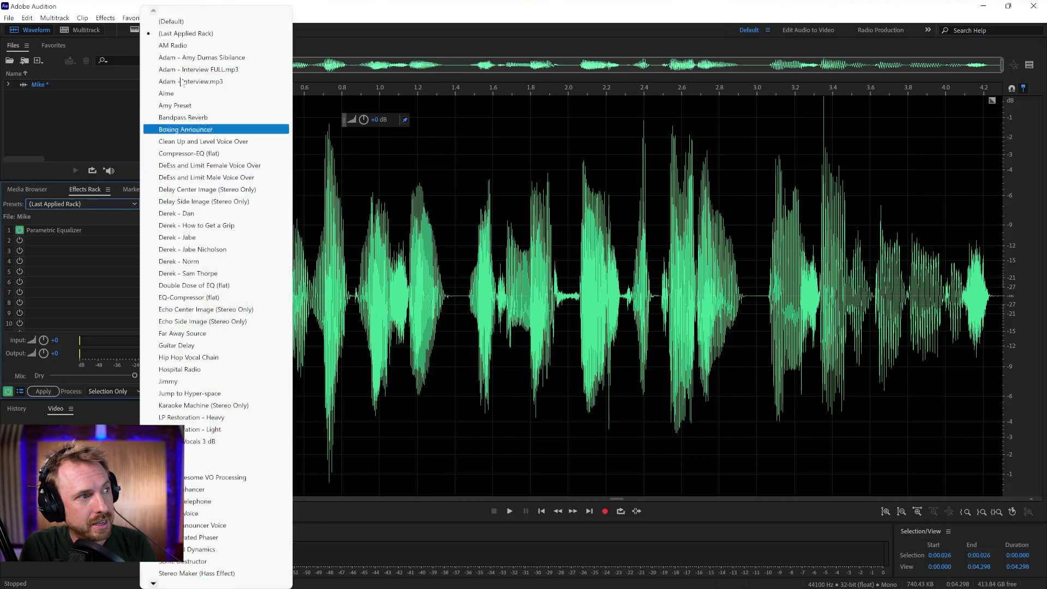
left_click(202, 21)
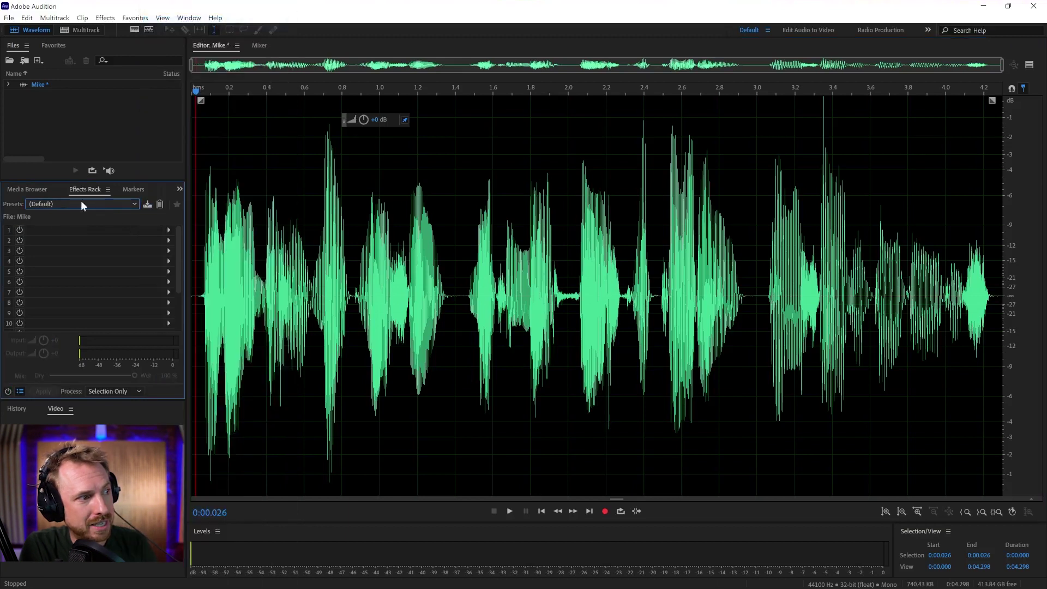
Step: Apply Dynamics in slot 1 with the compressor at ratio 3 and 6.4 dB make-up gain
left_click(168, 230)
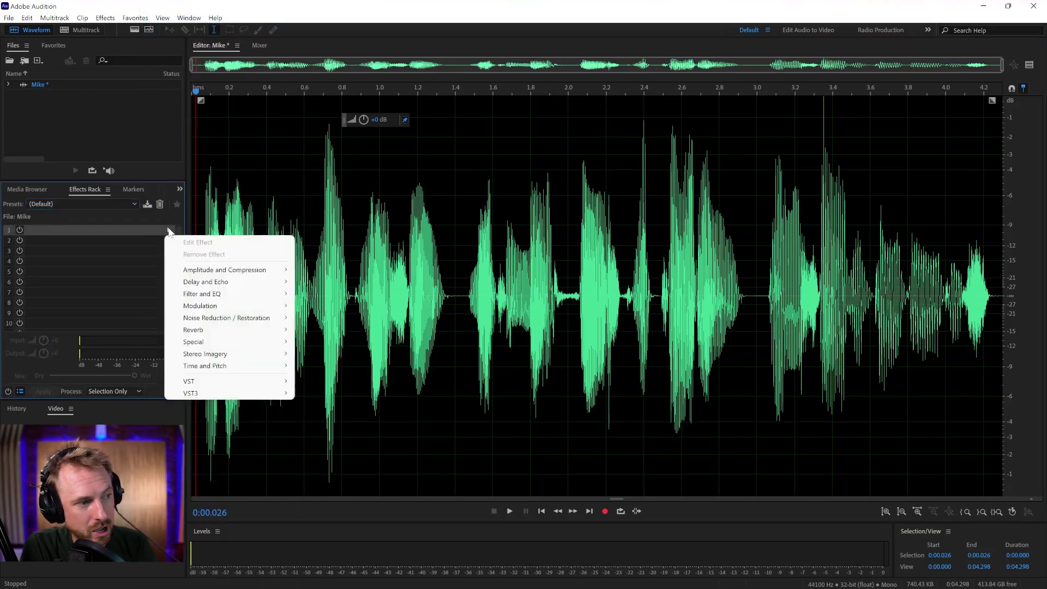
mouse_move(221, 270)
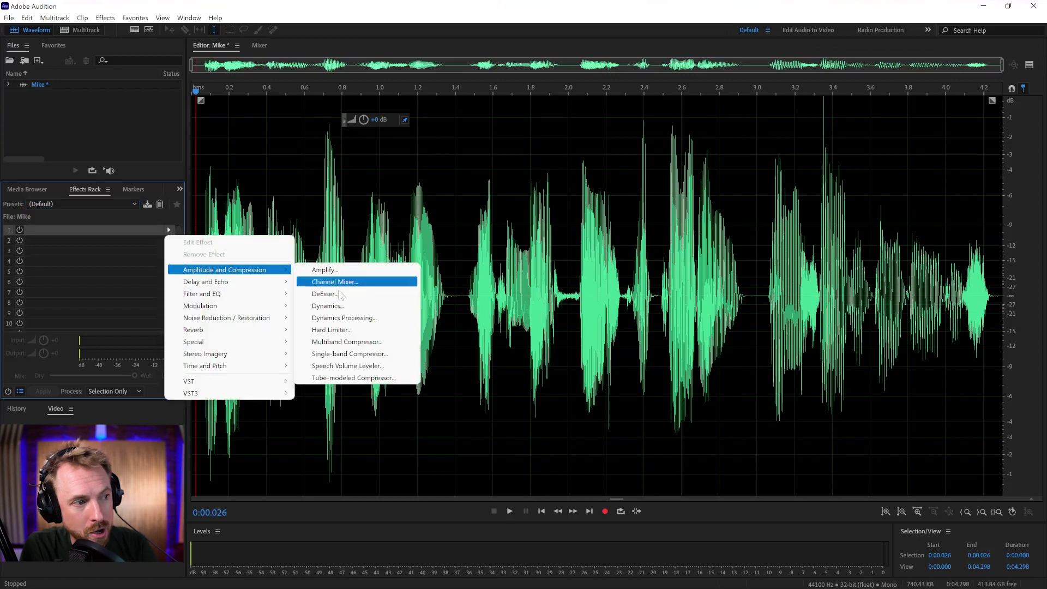
left_click(327, 306)
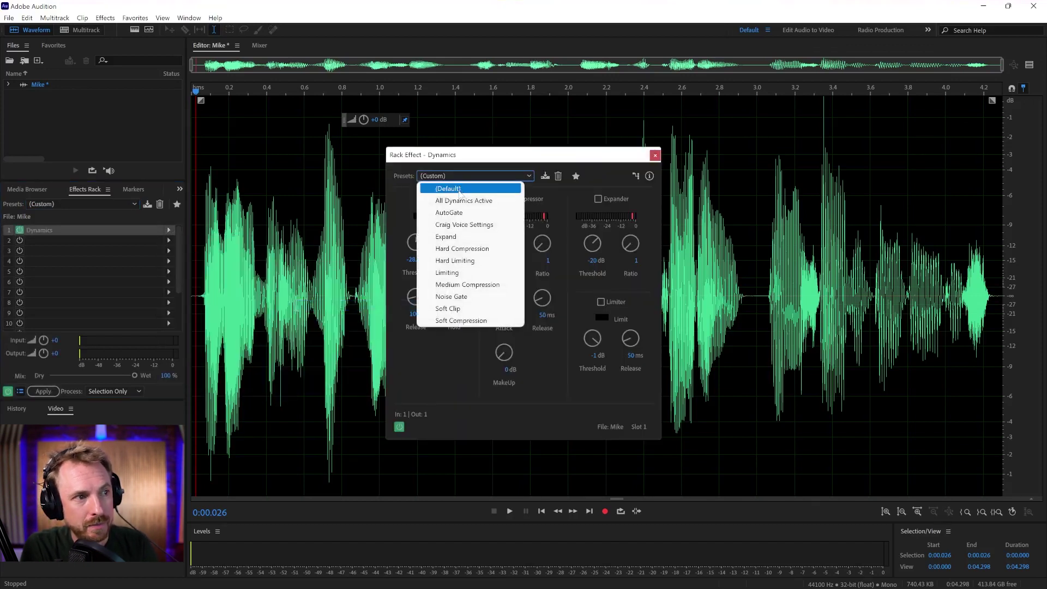
left_click(459, 189)
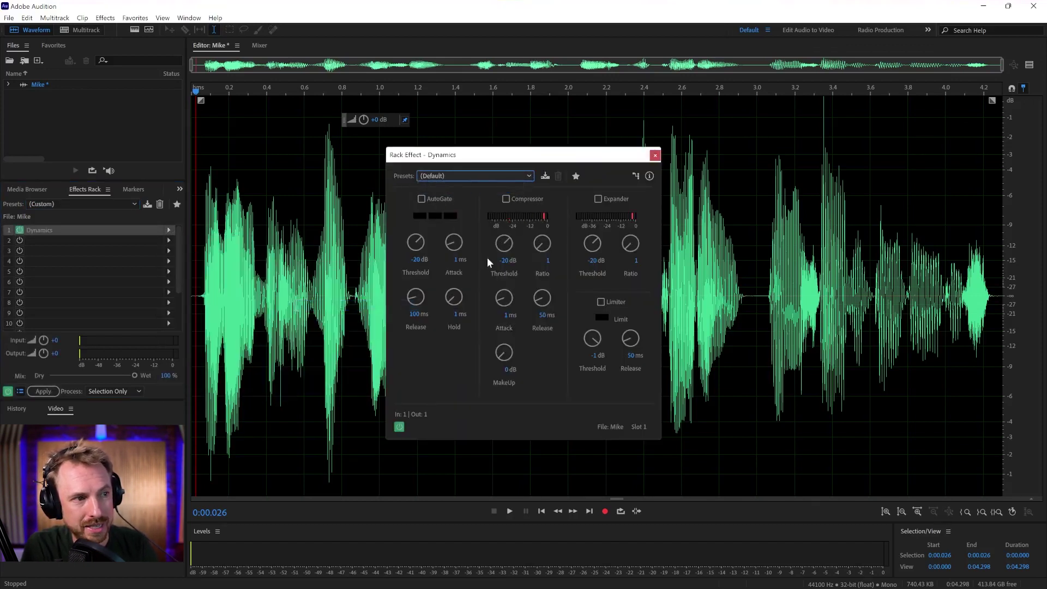
left_click(519, 198)
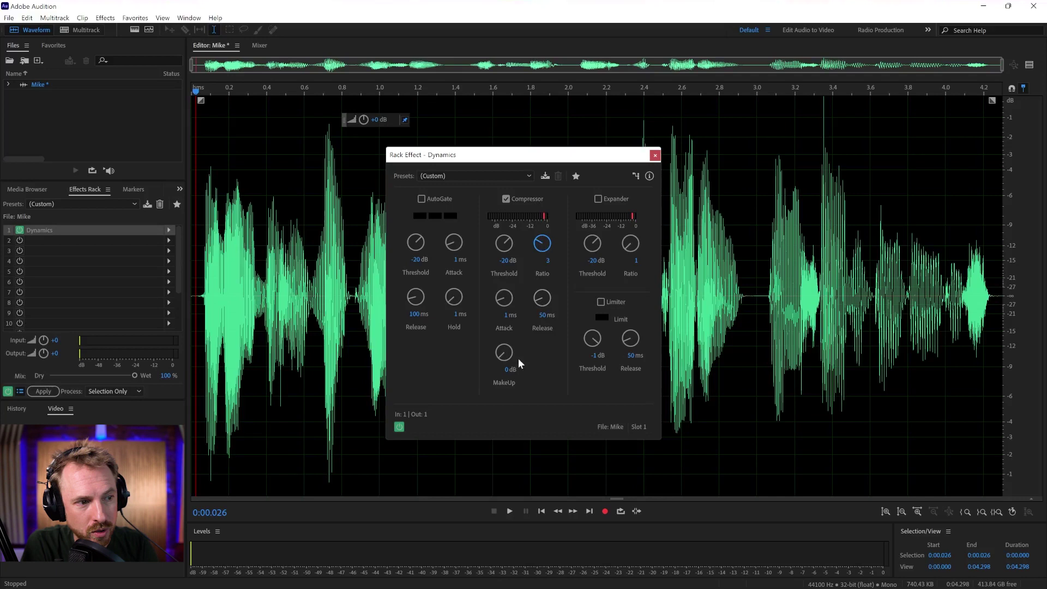
left_click_drag(518, 358, 511, 340)
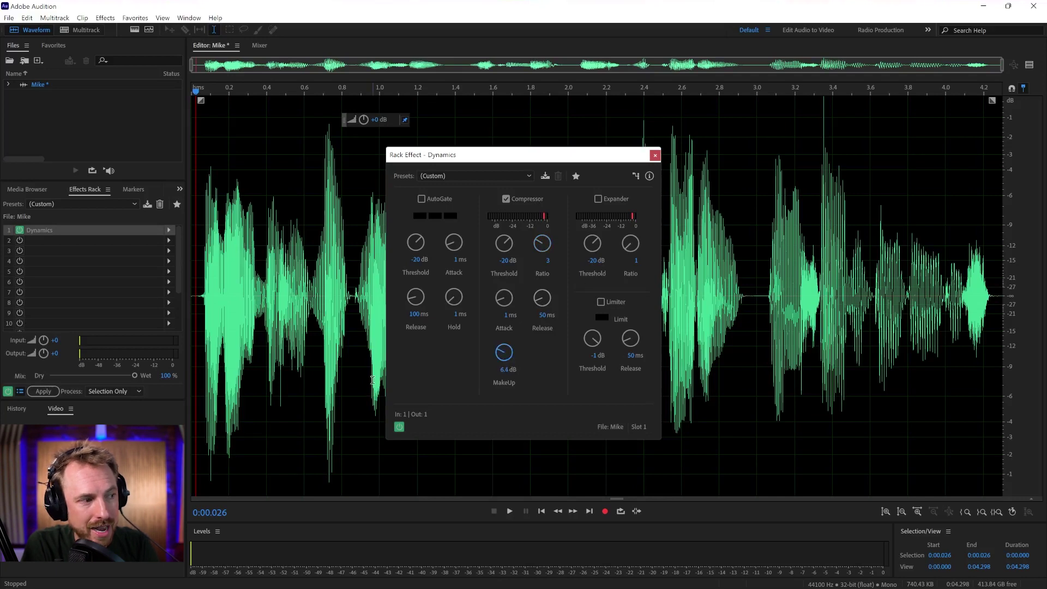
left_click(54, 391)
left_click(304, 306)
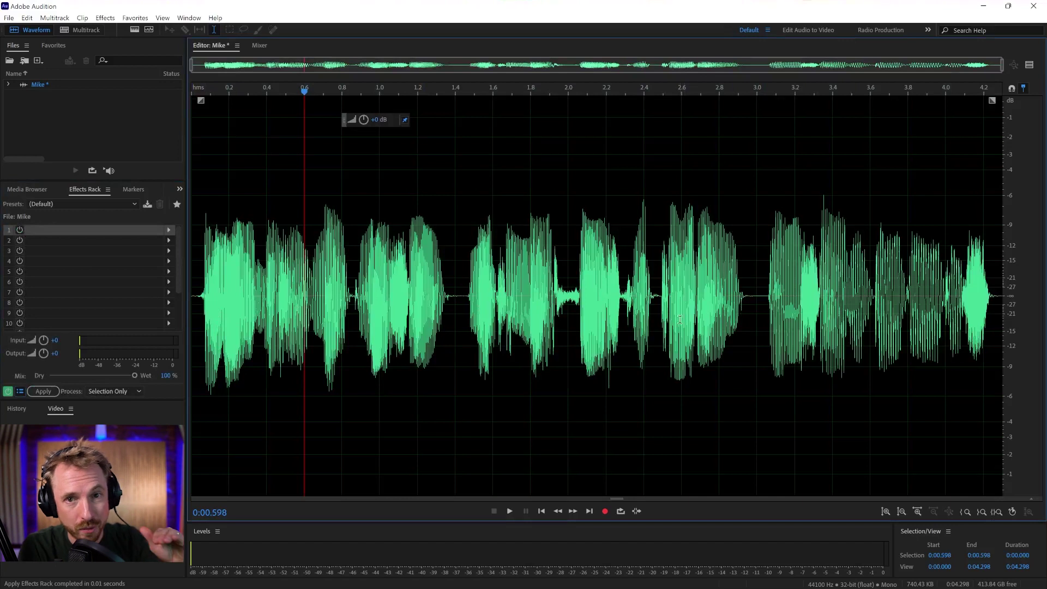
Step: Listen to the compressed clip, normalize it via Favorites, and play it again to check
left_click(199, 319)
key("space")
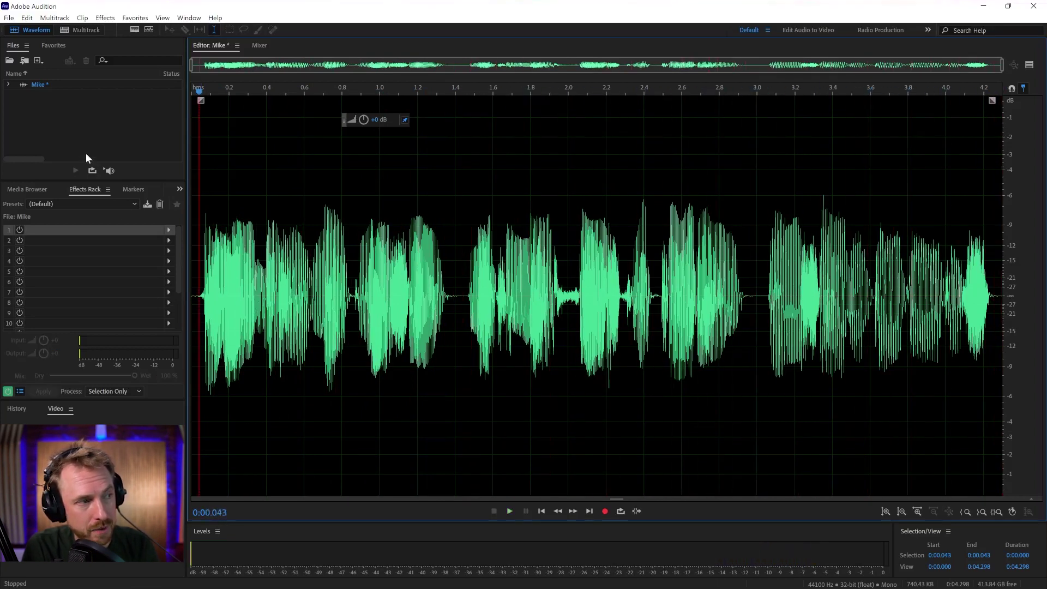
left_click(136, 18)
left_click(163, 185)
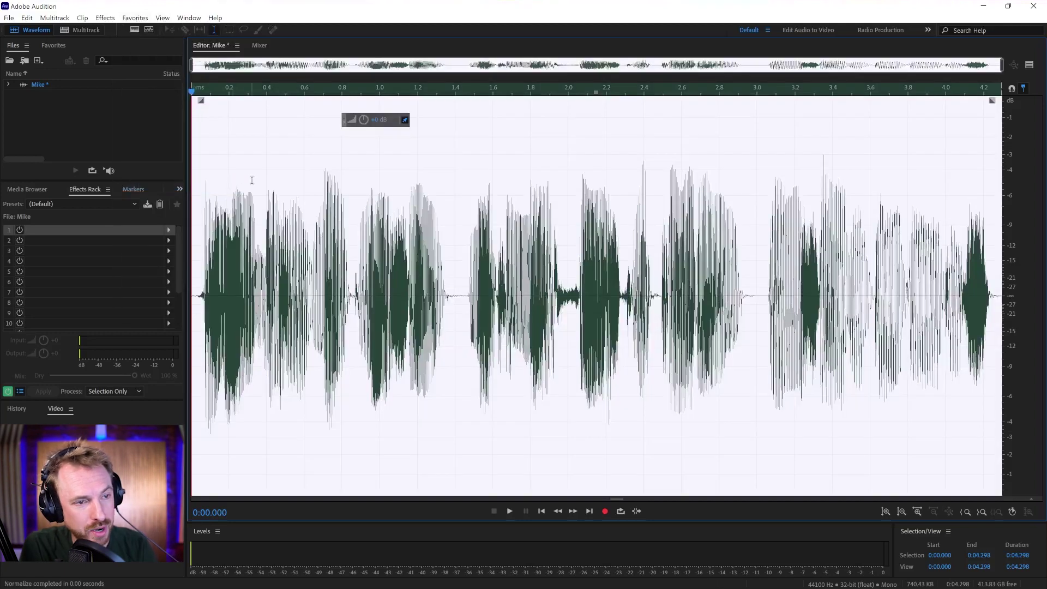
key("space")
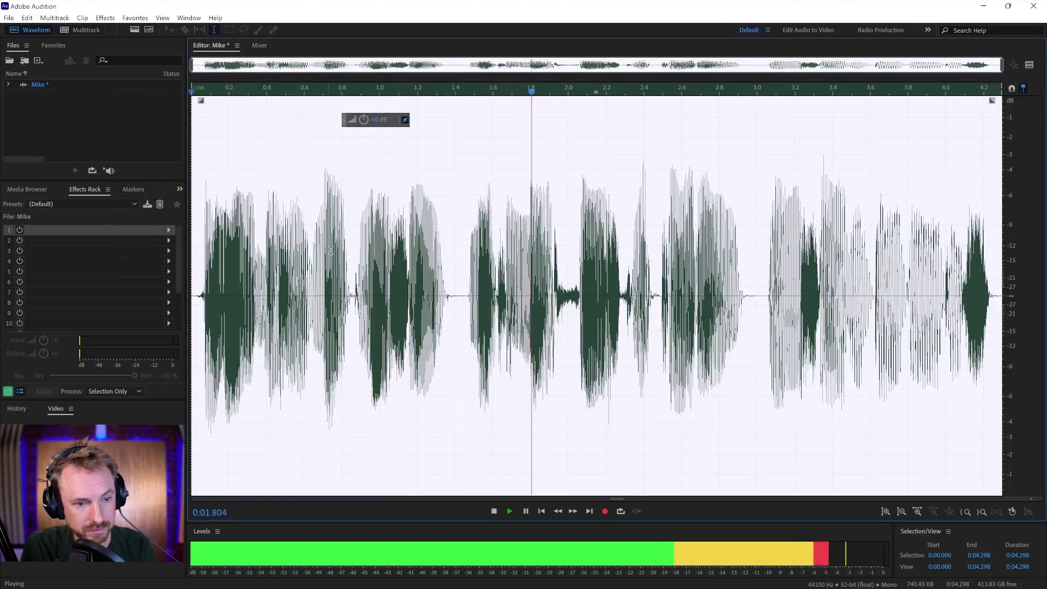
key("space")
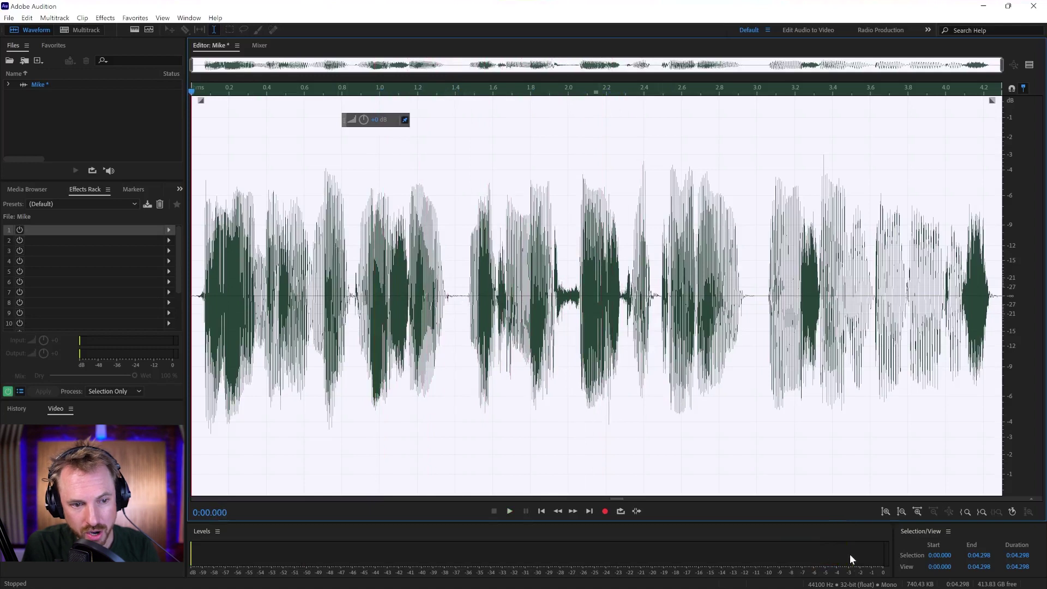
left_click(751, 304)
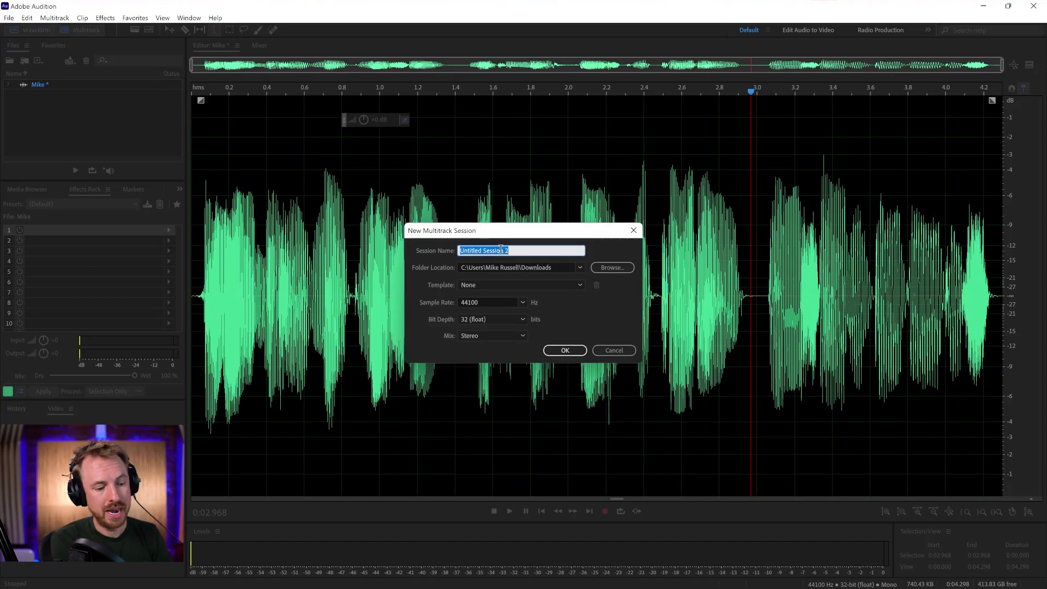
Step: Create the Mike.sesx session and place the Mike clip on Track 1 at about 3 seconds
key("Return")
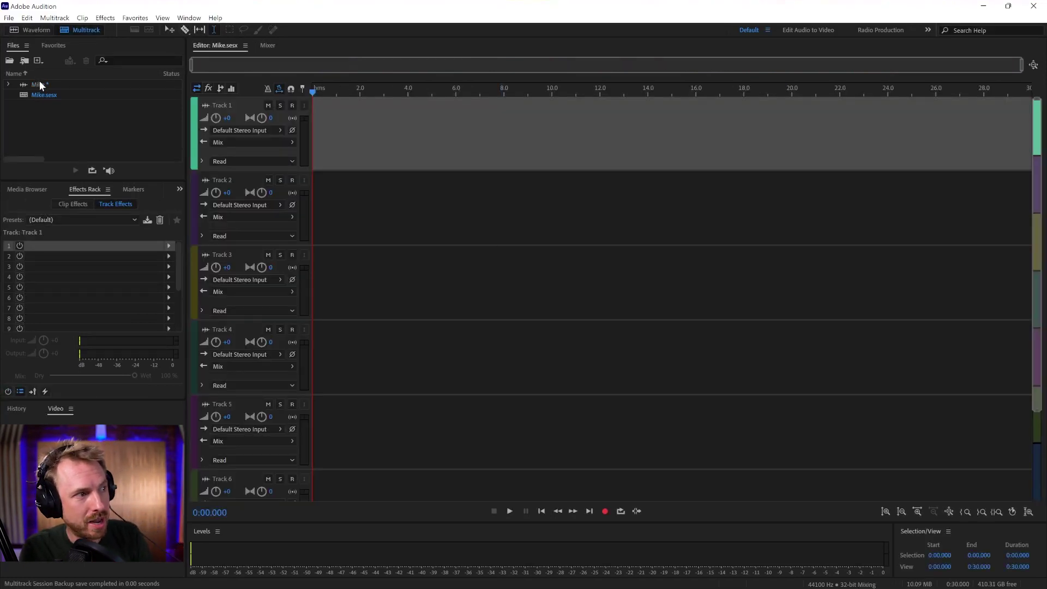
left_click_drag(40, 85, 386, 127)
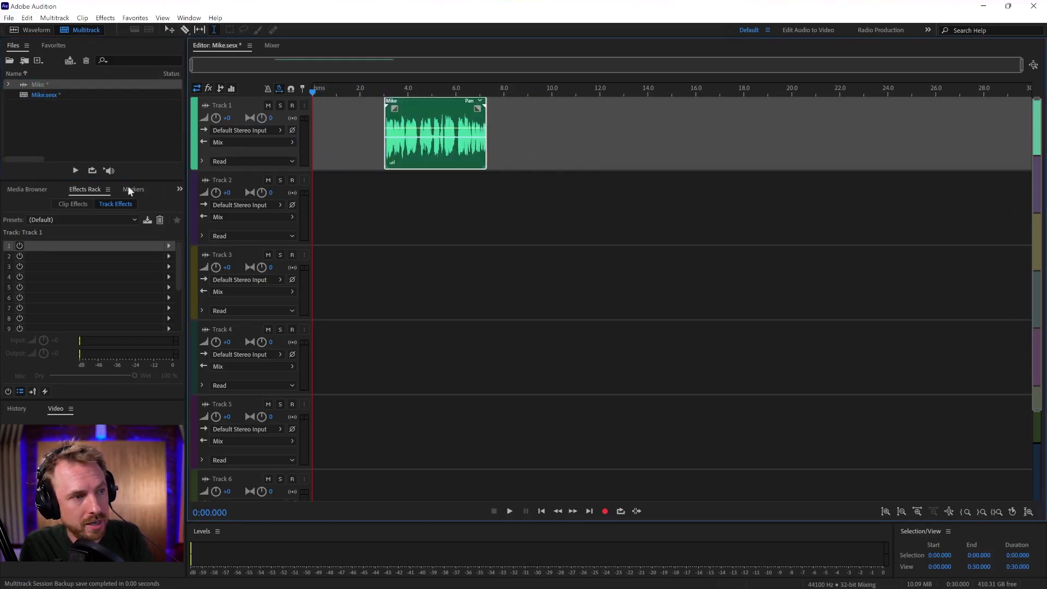
Step: Open the BREAKERS folder of the Production Library in the Media Browser
left_click(19, 190)
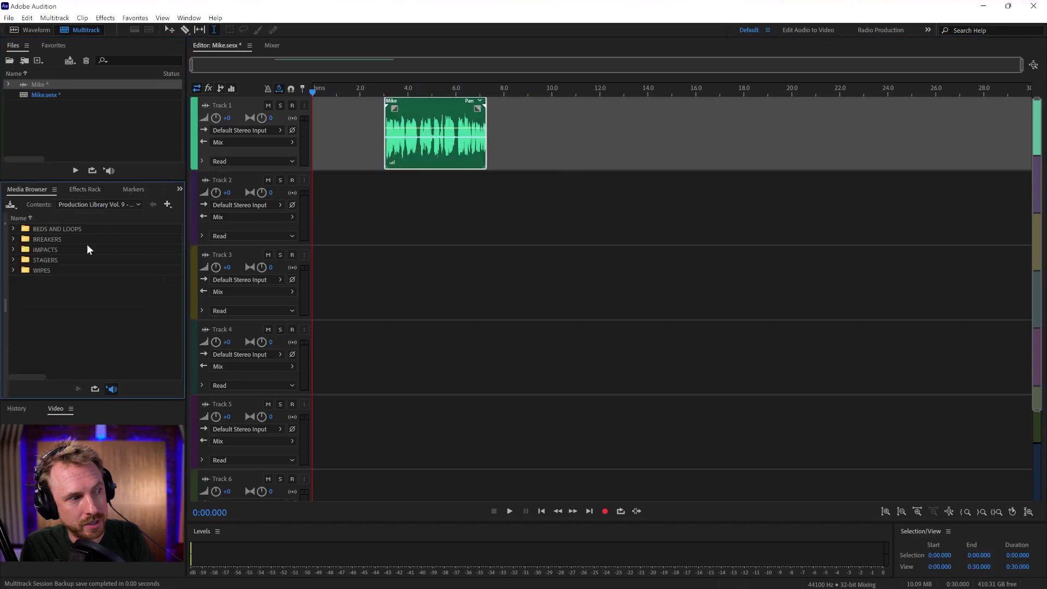
left_click(73, 205)
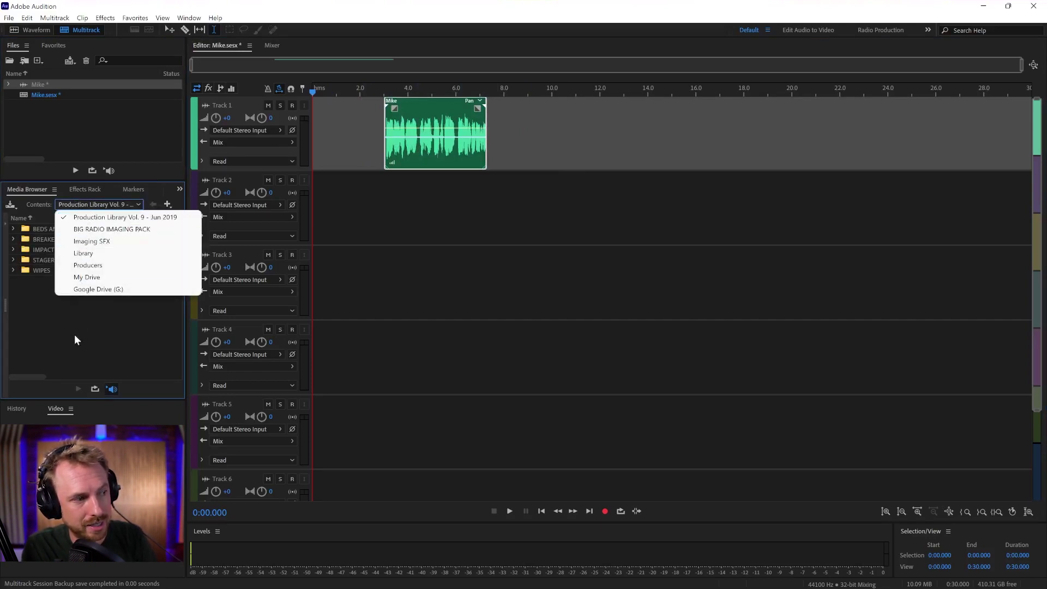
left_click(61, 358)
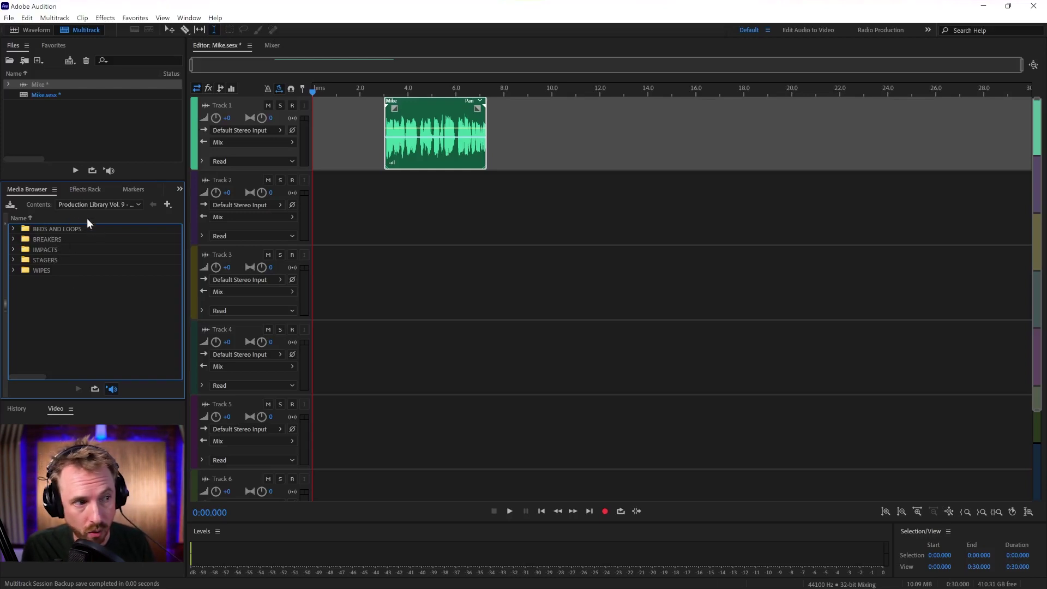
double_click(48, 239)
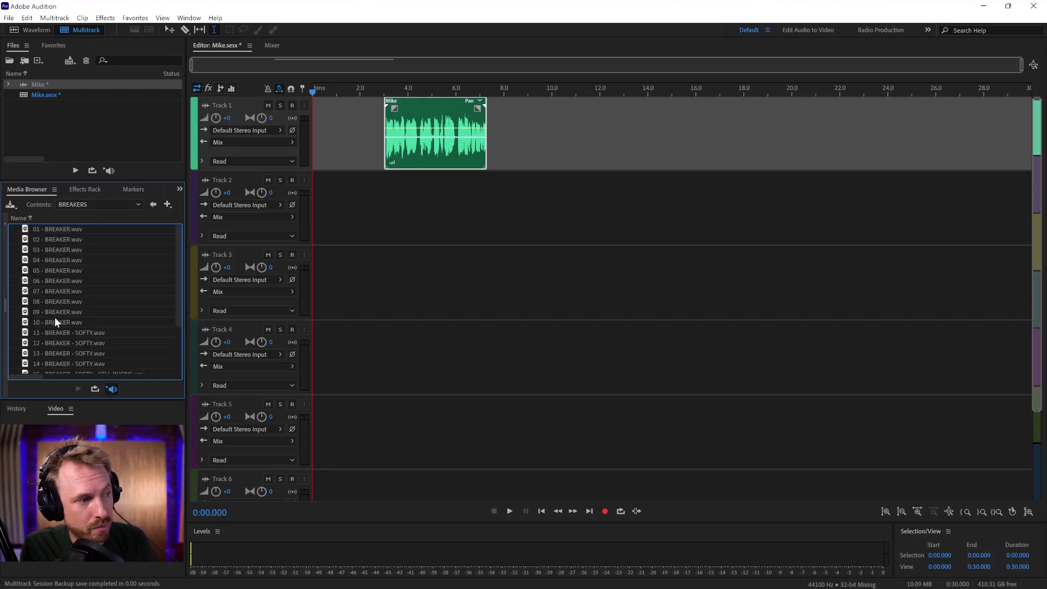
Step: Turn on Auto-play and preview the 07 and 08 BREAKER.wav effects
left_click(54, 291)
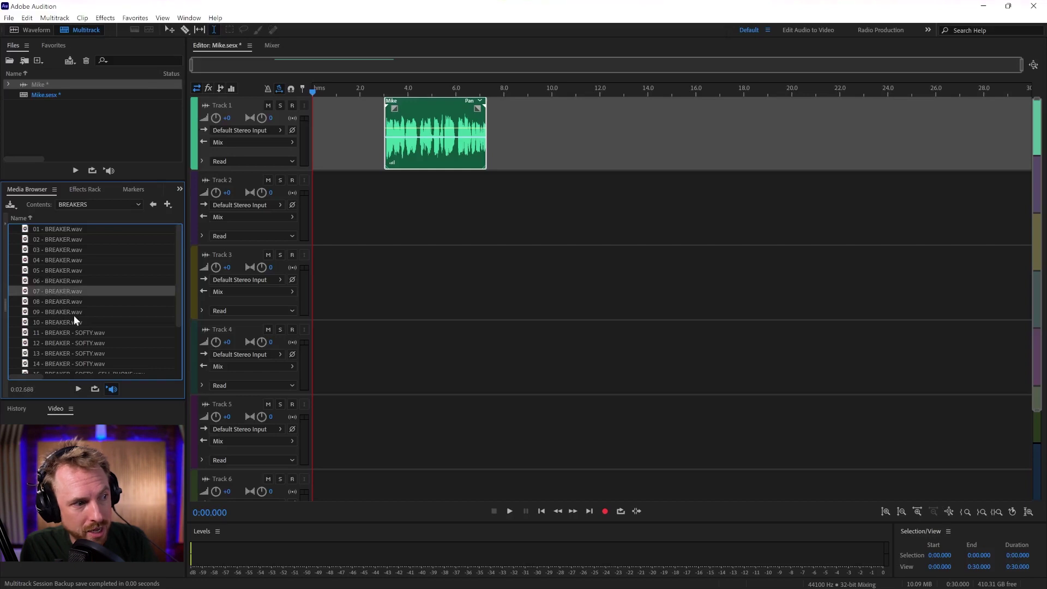
left_click(113, 388)
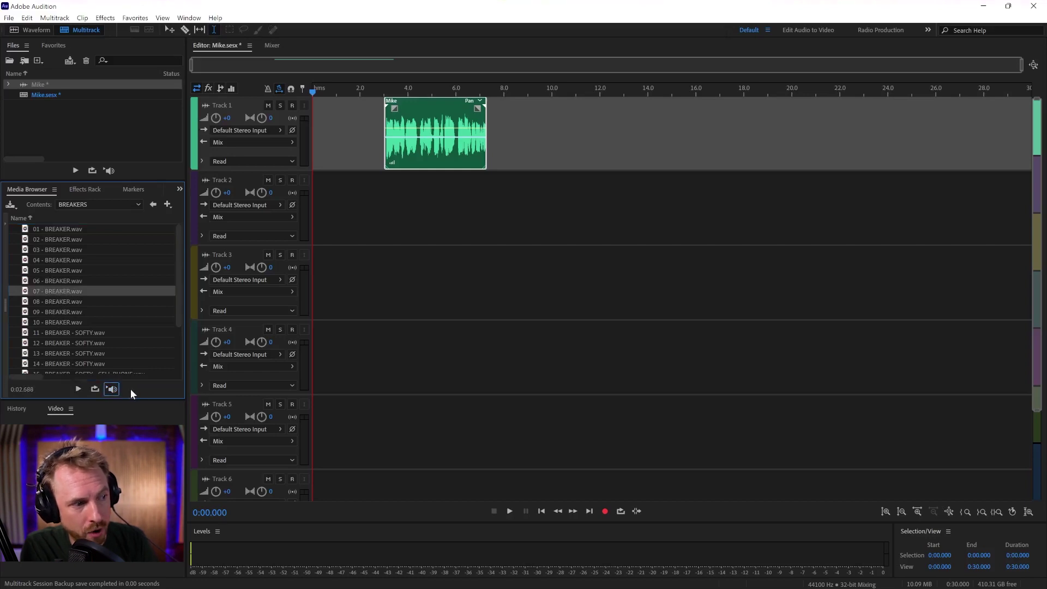
left_click(72, 302)
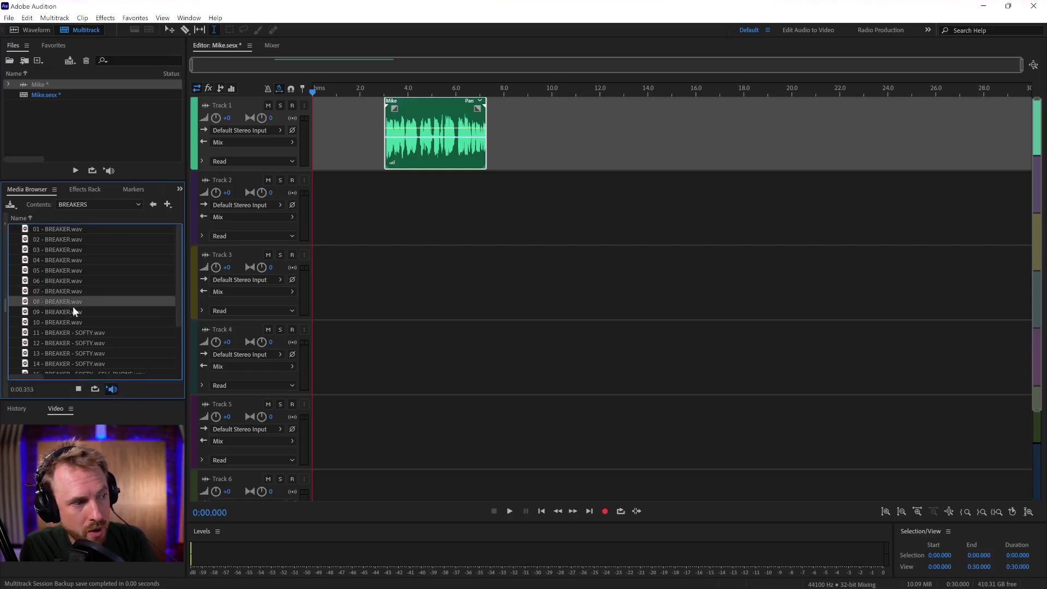
left_click(68, 294)
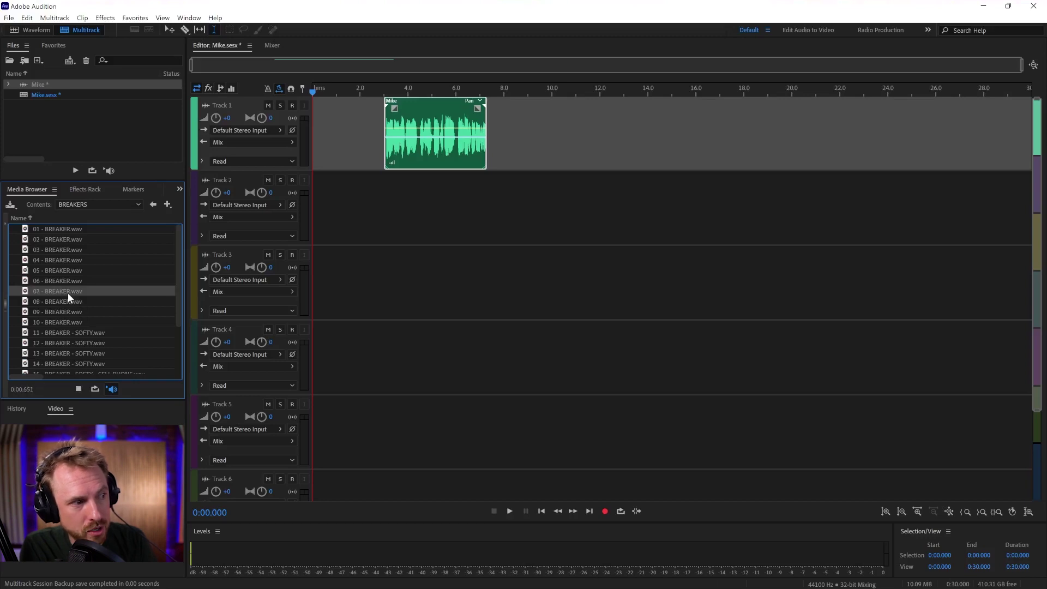
Step: Place 07 - BREAKER on Track 2 and 08 - BREAKER on Track 3, nudging their timing
left_click_drag(64, 291, 374, 196)
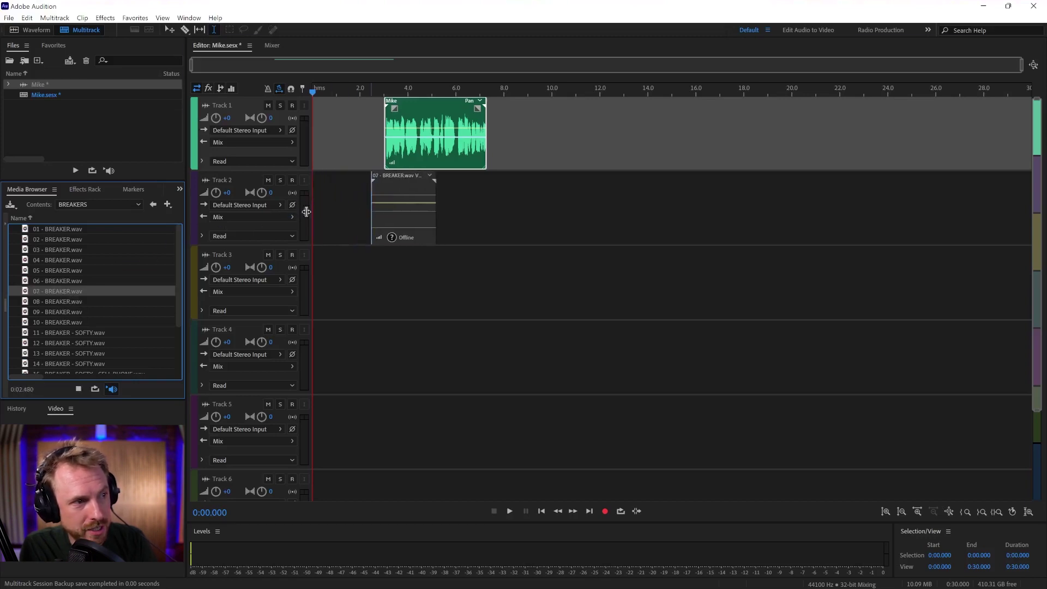
left_click_drag(87, 298, 436, 278)
left_click(390, 89)
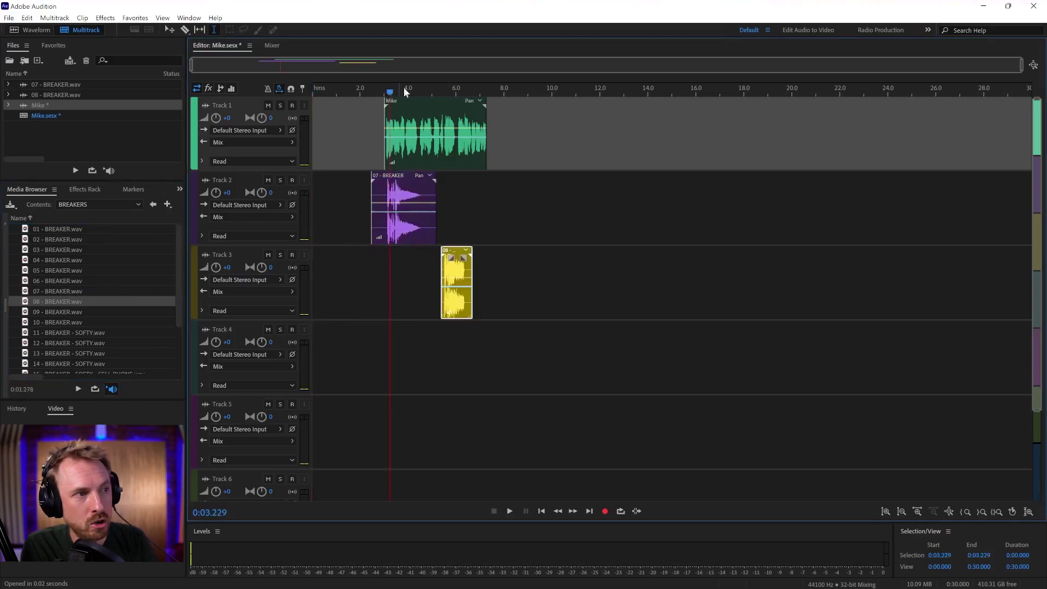
scroll(411, 92, "up", 3)
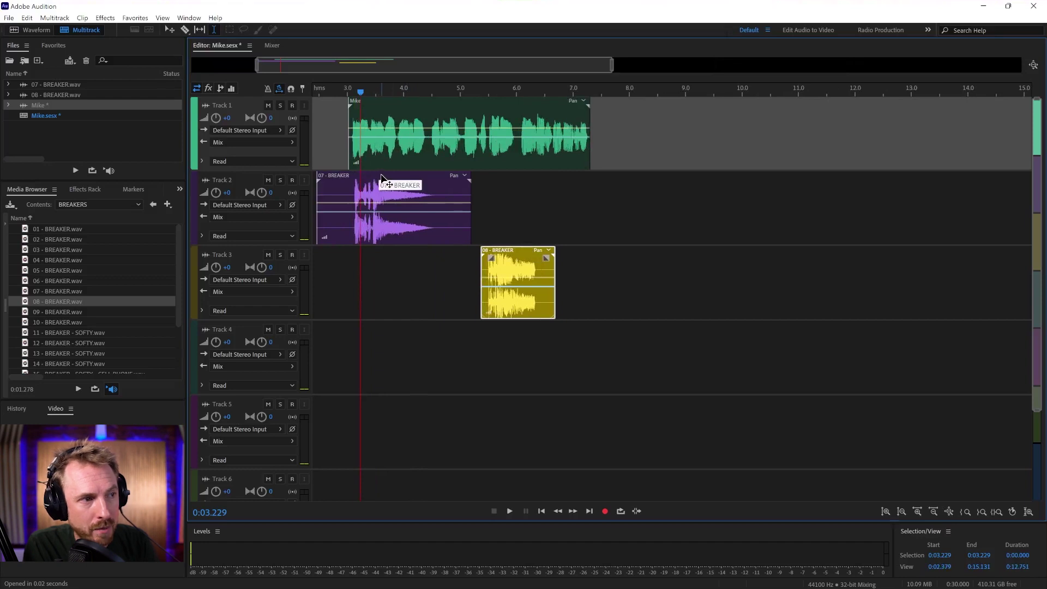
left_click_drag(380, 180, 356, 176)
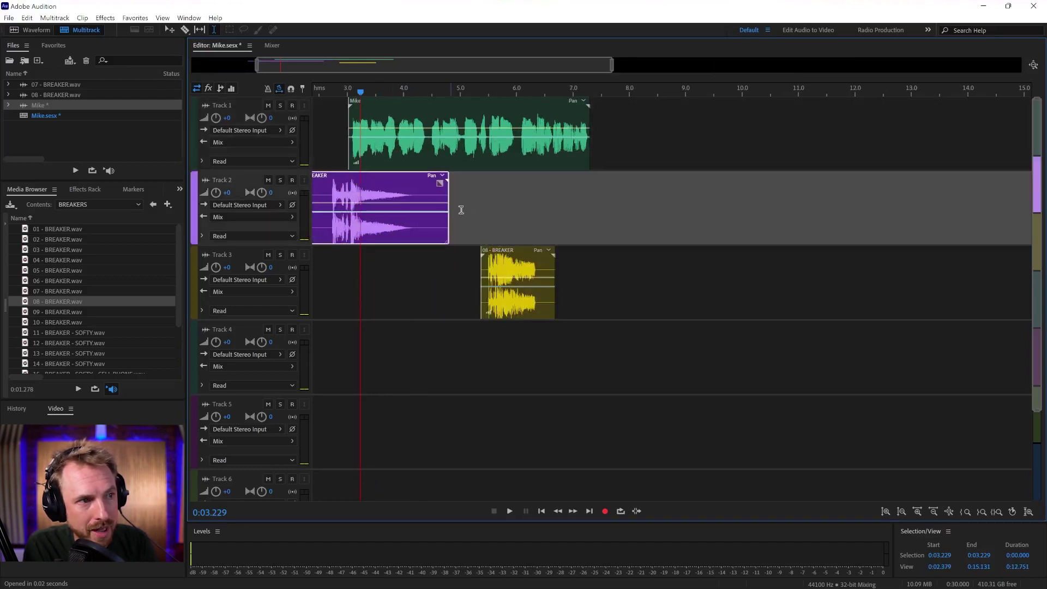
left_click_drag(499, 251, 510, 251)
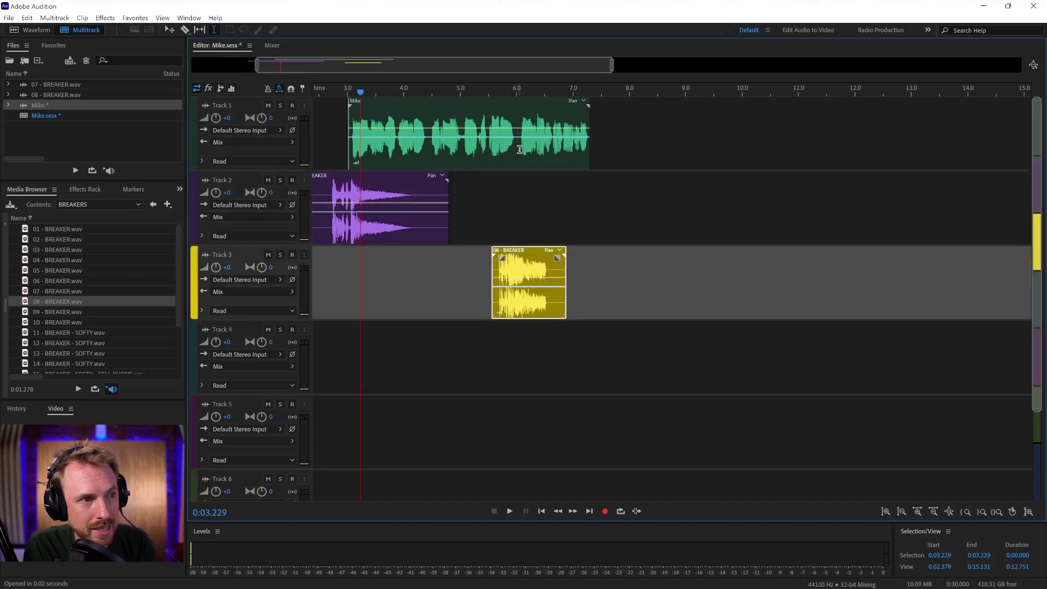
Step: Split the voice clip near 6 seconds and slide its second part later
left_click_drag(515, 151, 518, 151)
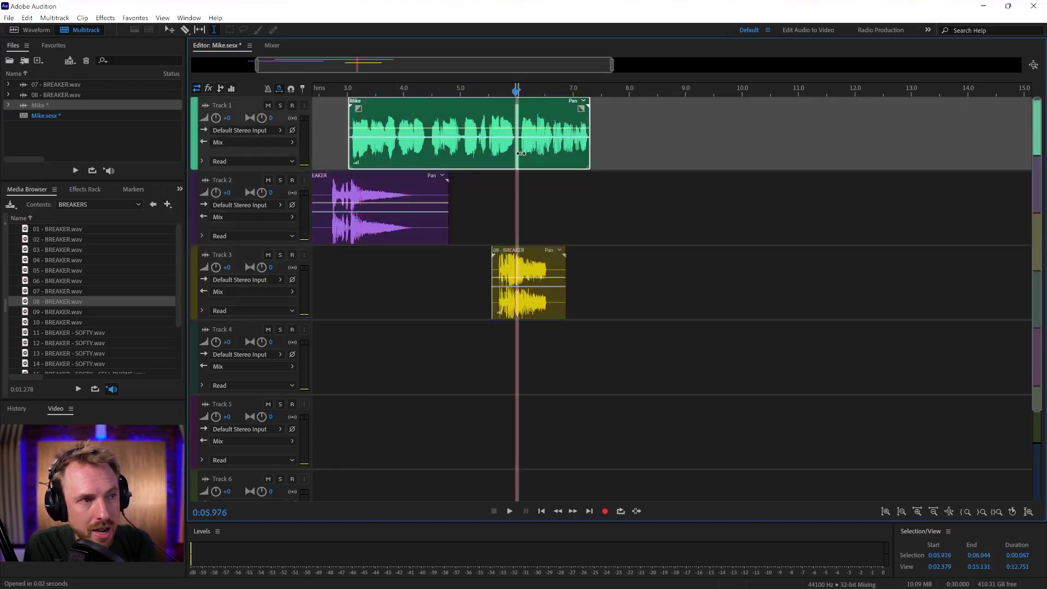
key("Delete")
left_click(676, 110)
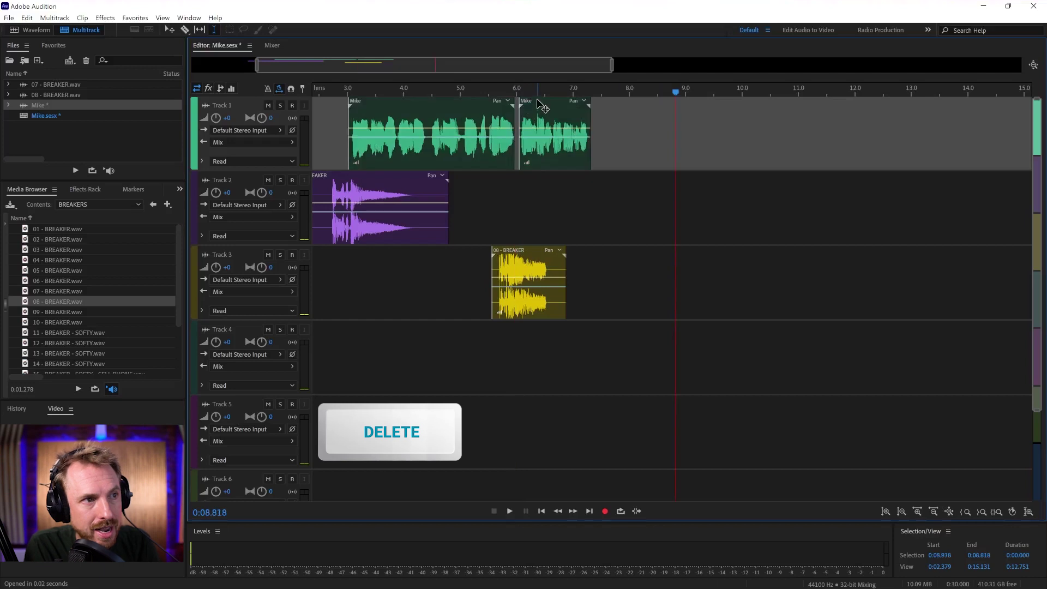
left_click_drag(545, 108, 562, 108)
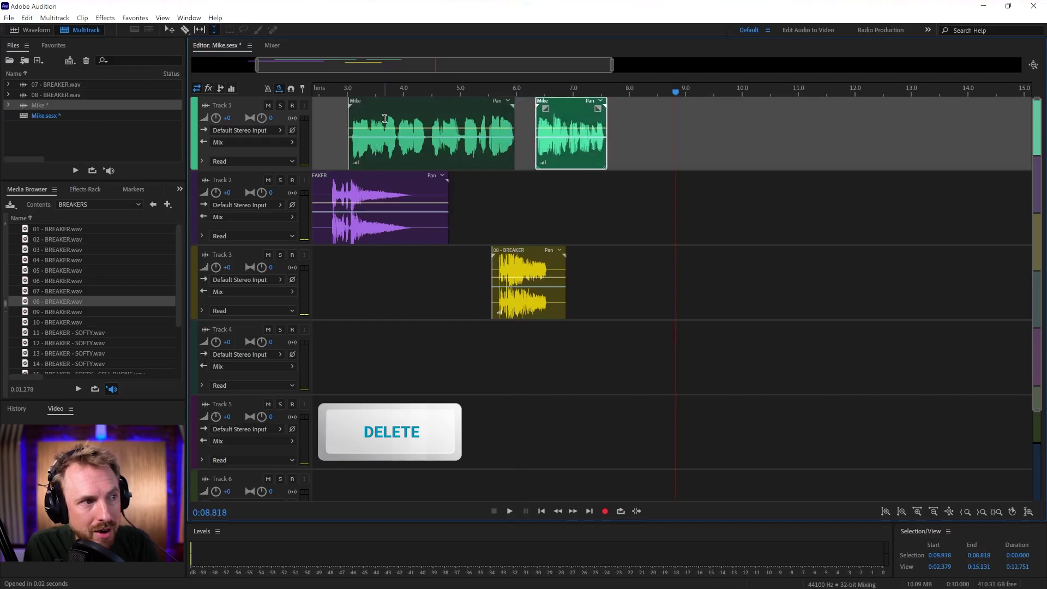
left_click(327, 135)
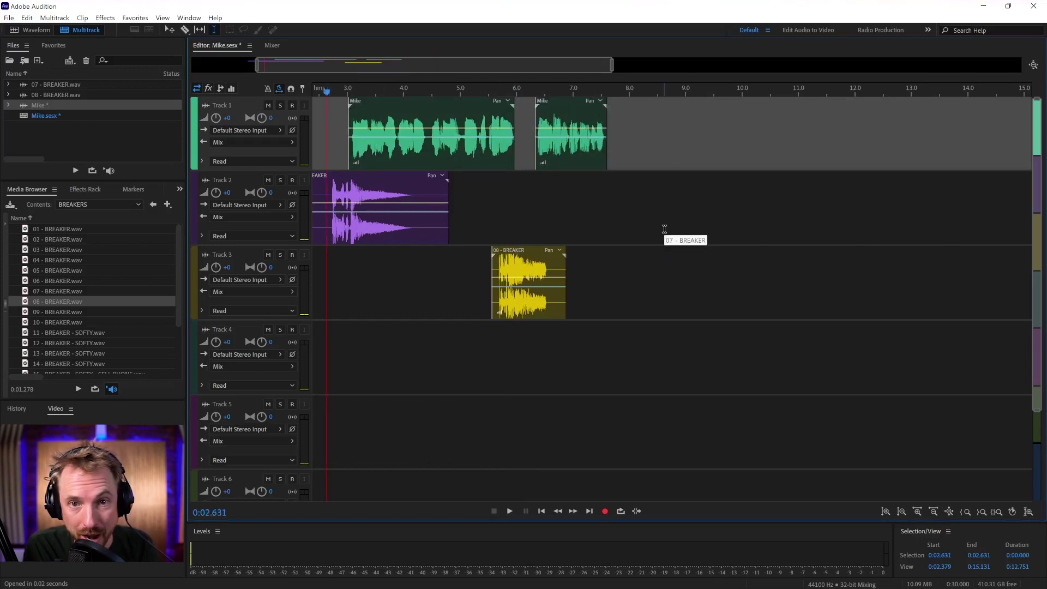
Step: Play the arrangement, then move the 08 - BREAKER clip onto Track 2 beside 07
key("space")
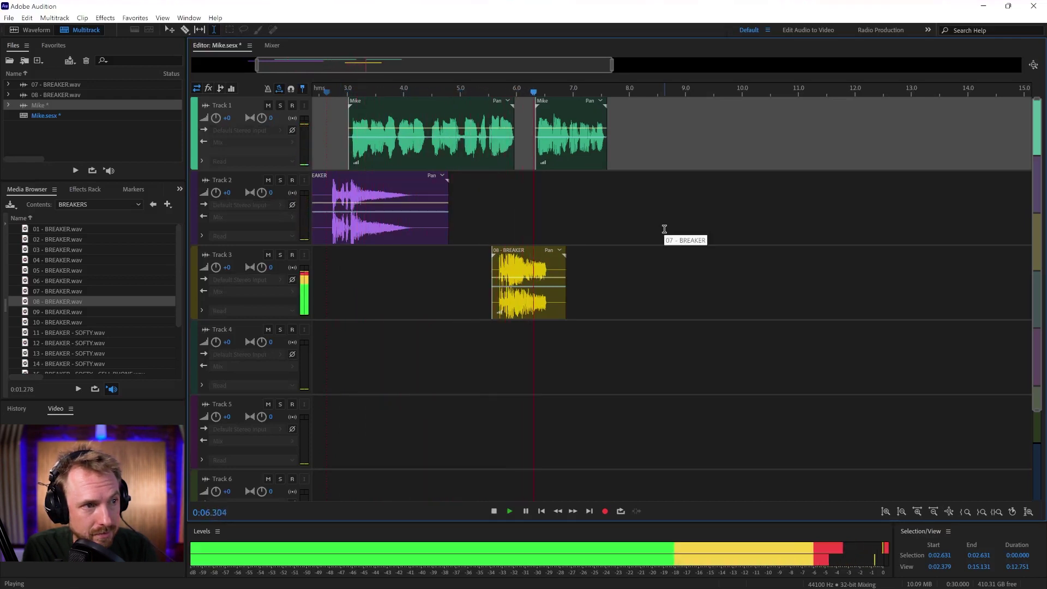
key("space")
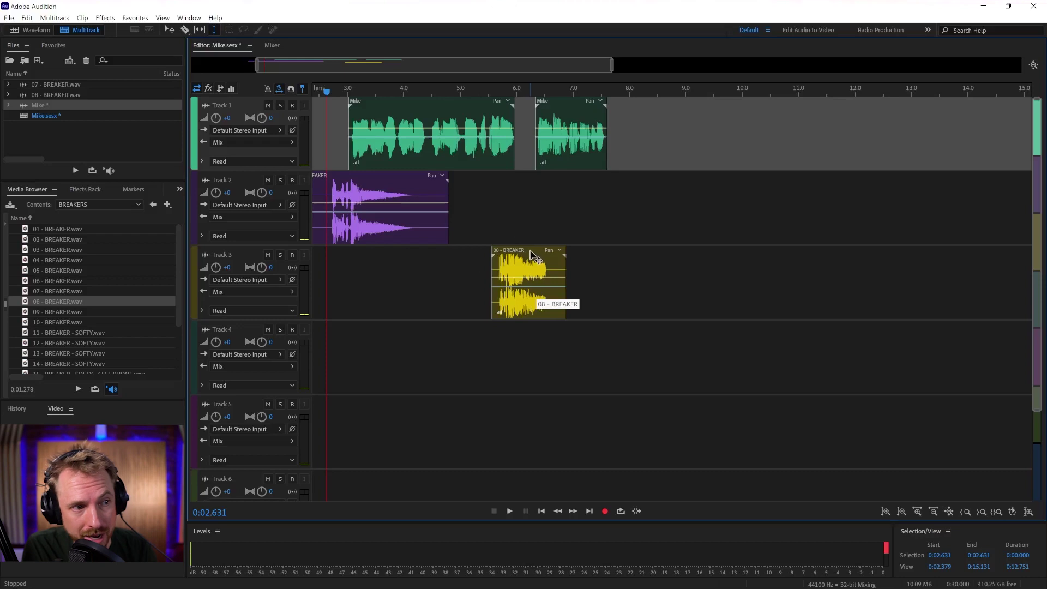
left_click_drag(532, 254, 516, 195)
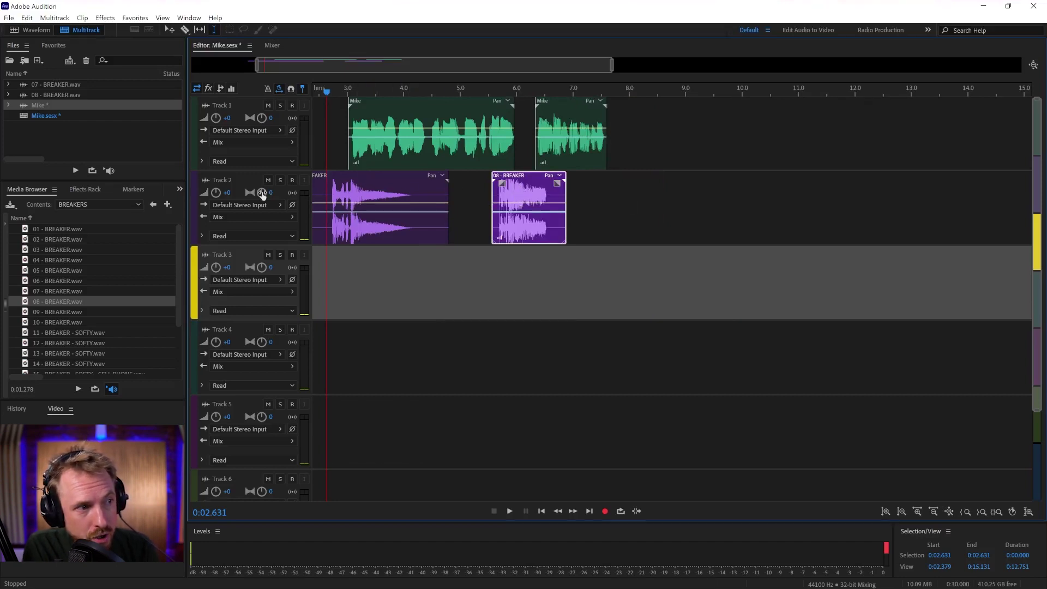
Step: Lower Track 2's volume to -6 dB and play the mix to check
left_click_drag(216, 193, 224, 223)
key("space")
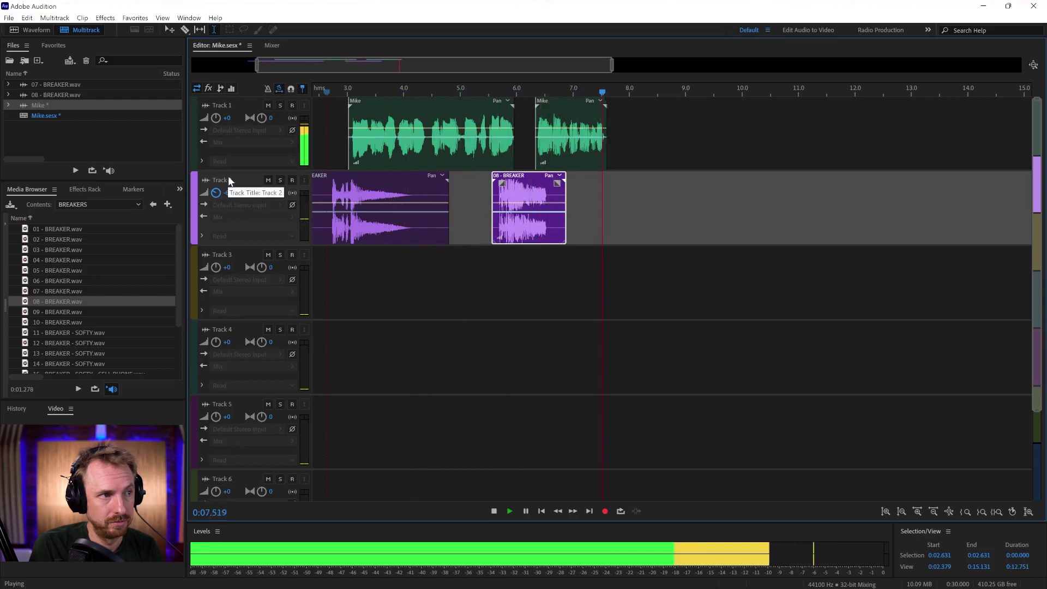
key("space")
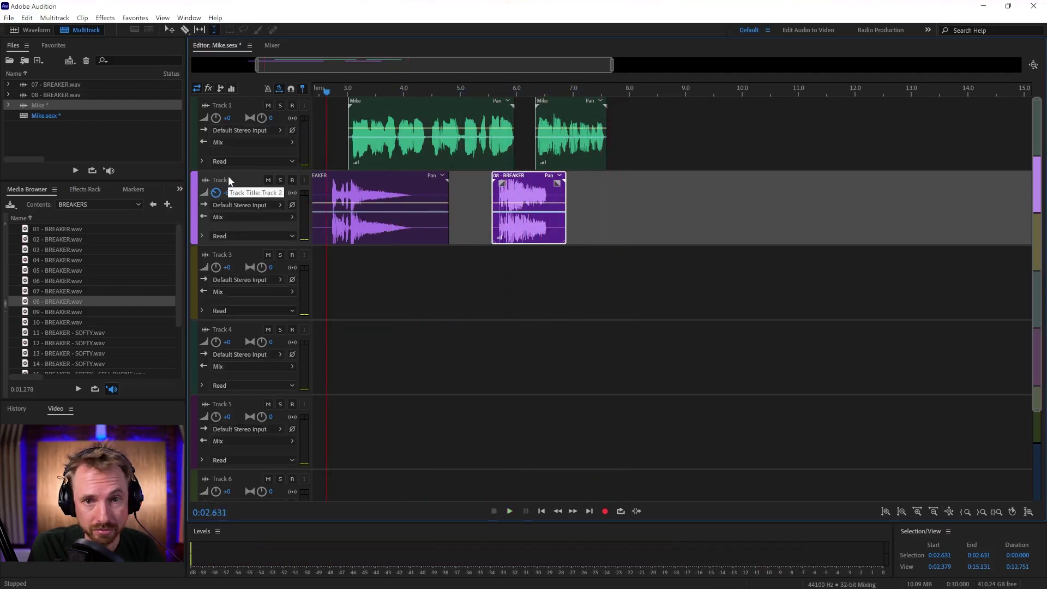
Step: Mix the entire session down to a new file, Mike Mixdown 1
left_click(55, 21)
mouse_move(97, 62)
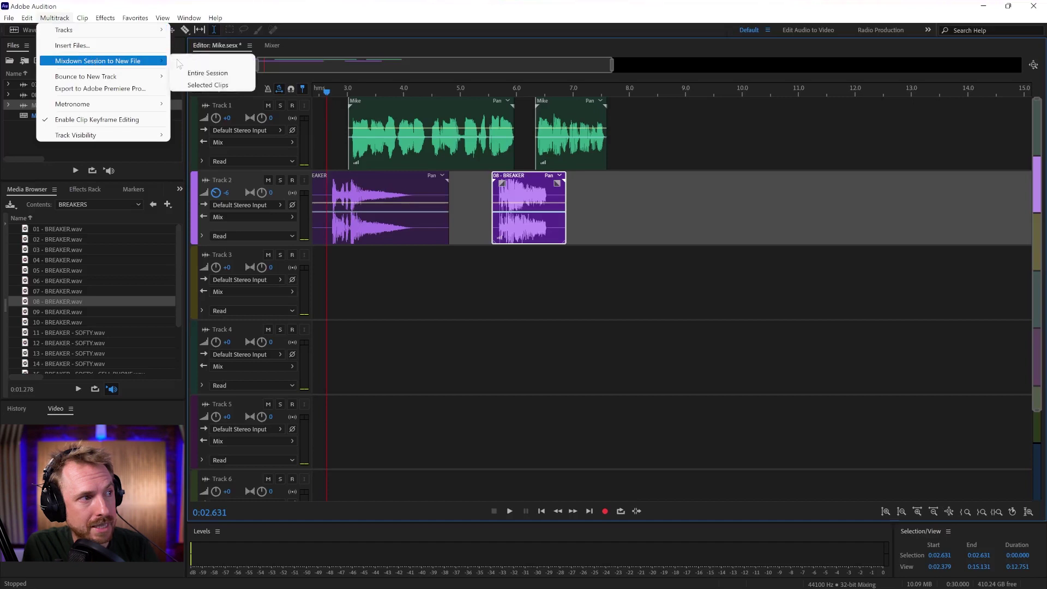
left_click(202, 73)
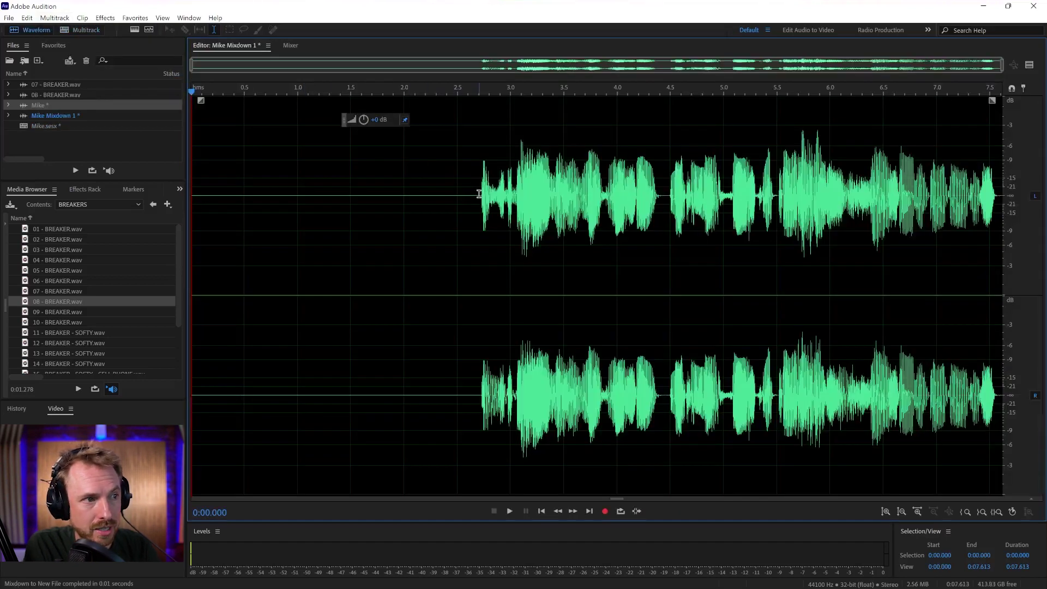
Step: Crop the mixdown to the 4.909 seconds of audio after the leading silence, and play it back
left_click_drag(479, 193, 1003, 192)
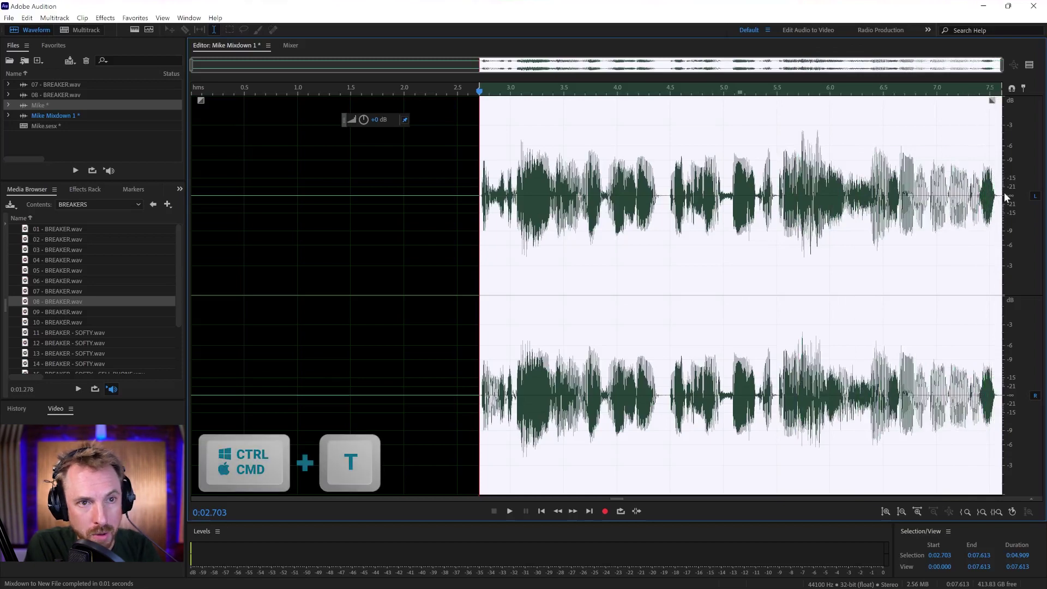
key("ctrl+t")
key("space")
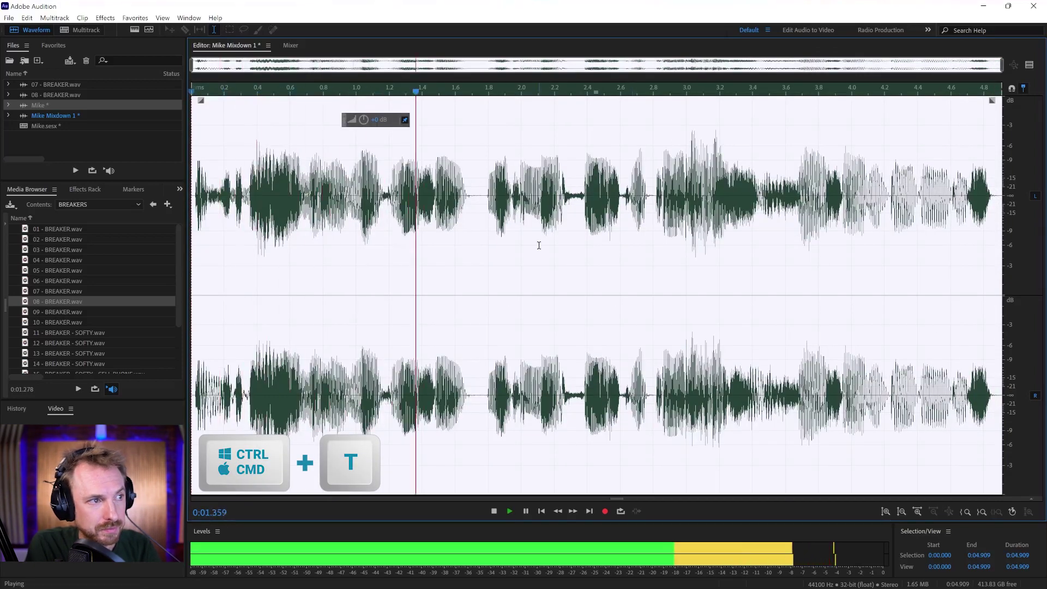
key("space")
left_click(474, 225)
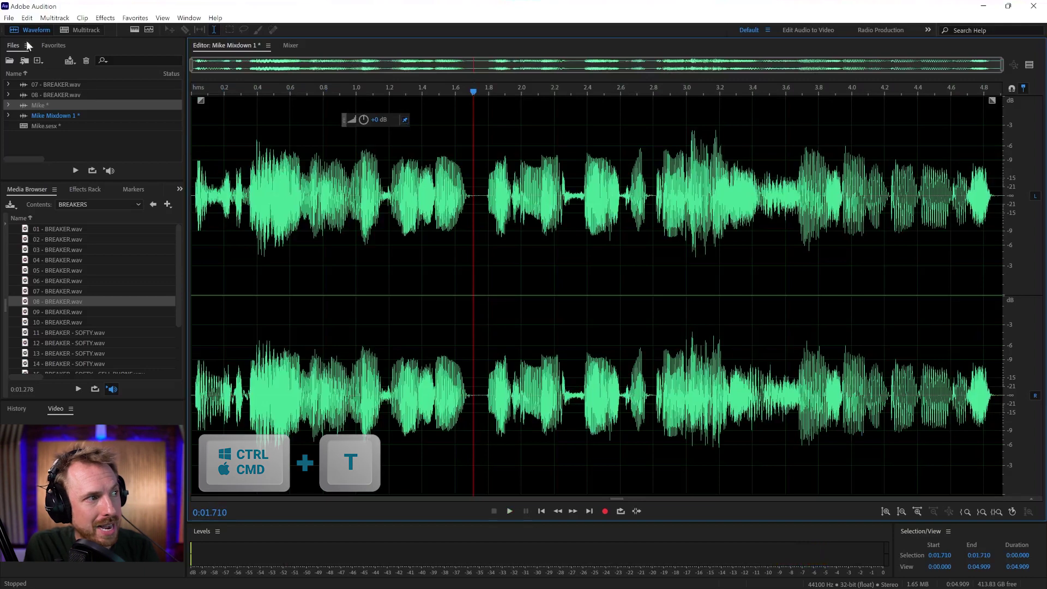
Step: Save the mixdown as Mike Mixdown 1.wav in Wave PCM format to Downloads
left_click(9, 17)
left_click(61, 160)
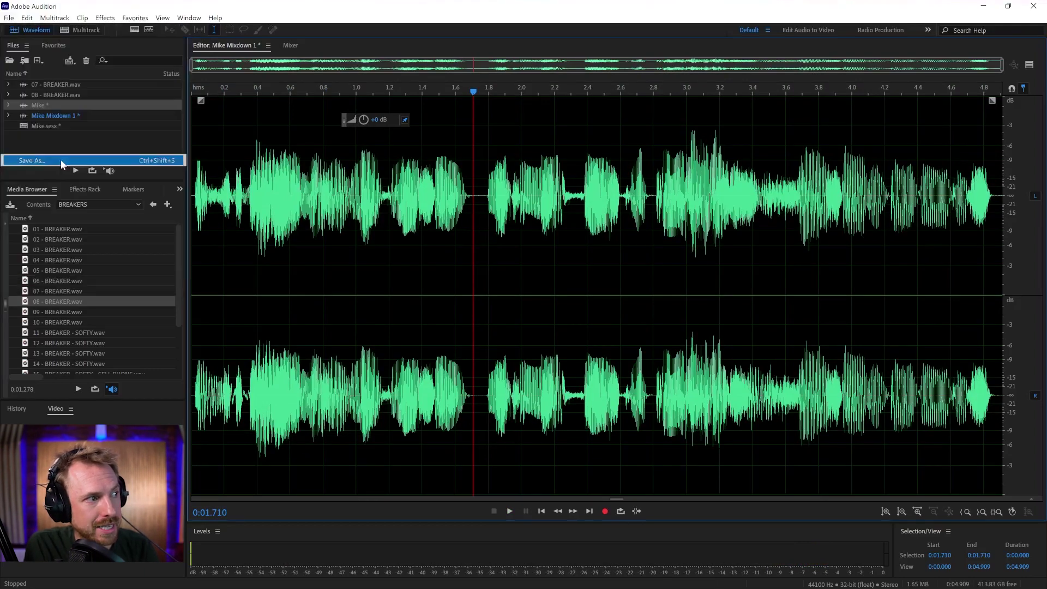
left_click(568, 297)
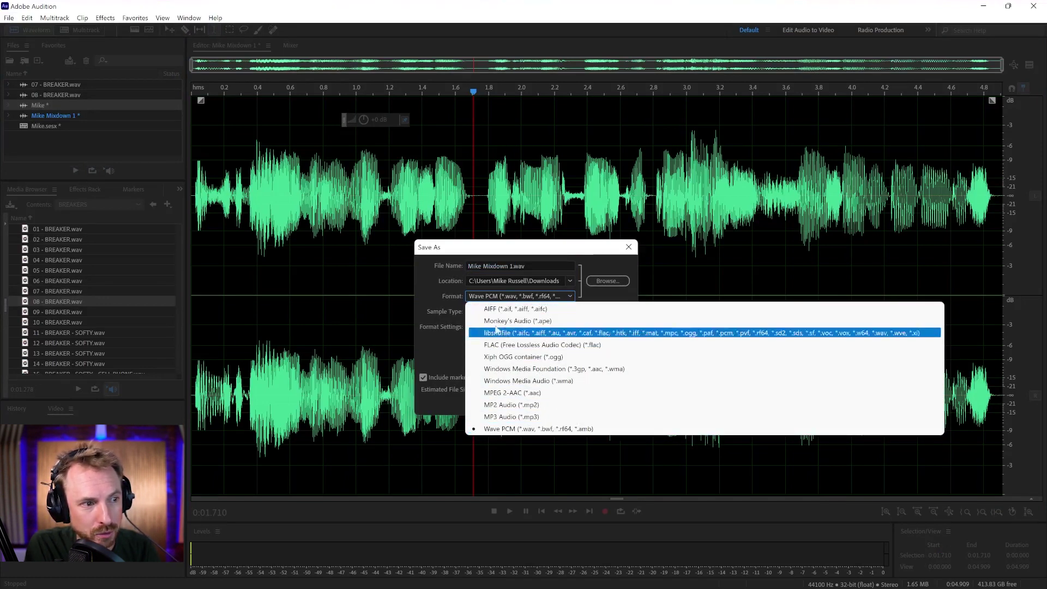
left_click(520, 266)
left_click_drag(528, 266, 414, 265)
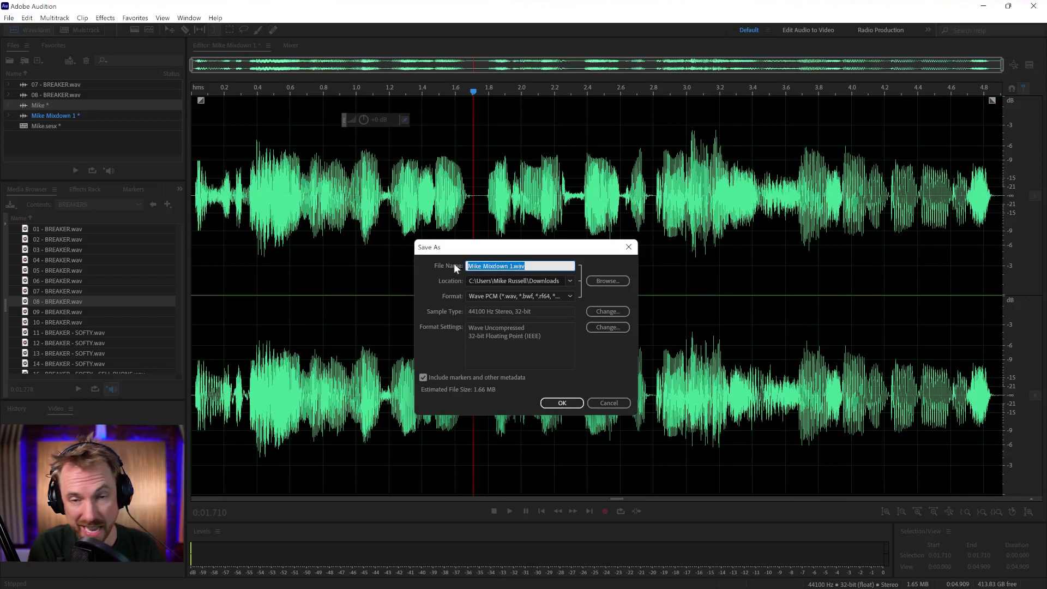
left_click(549, 406)
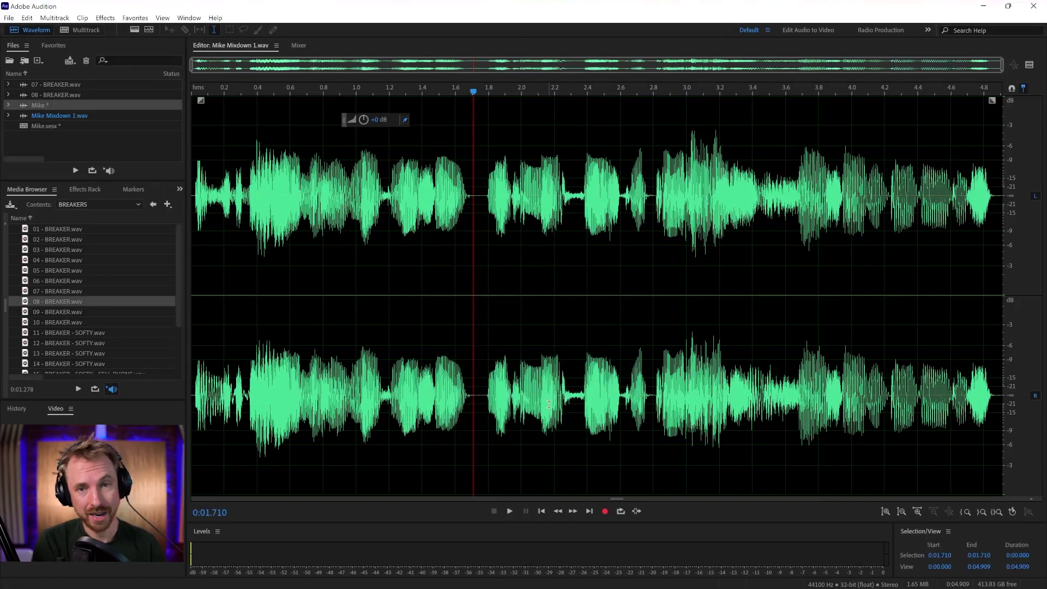